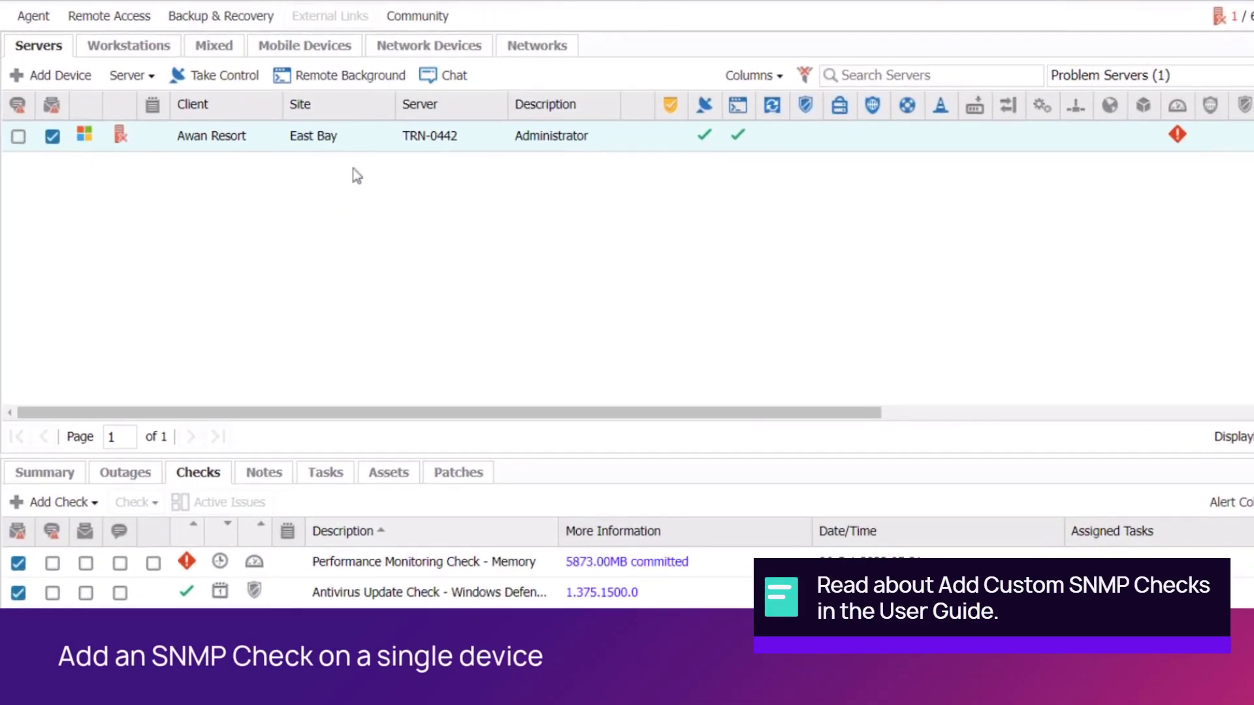
Start a new SNMP check for network device uranus from its Checks pane.
left_click(400, 49)
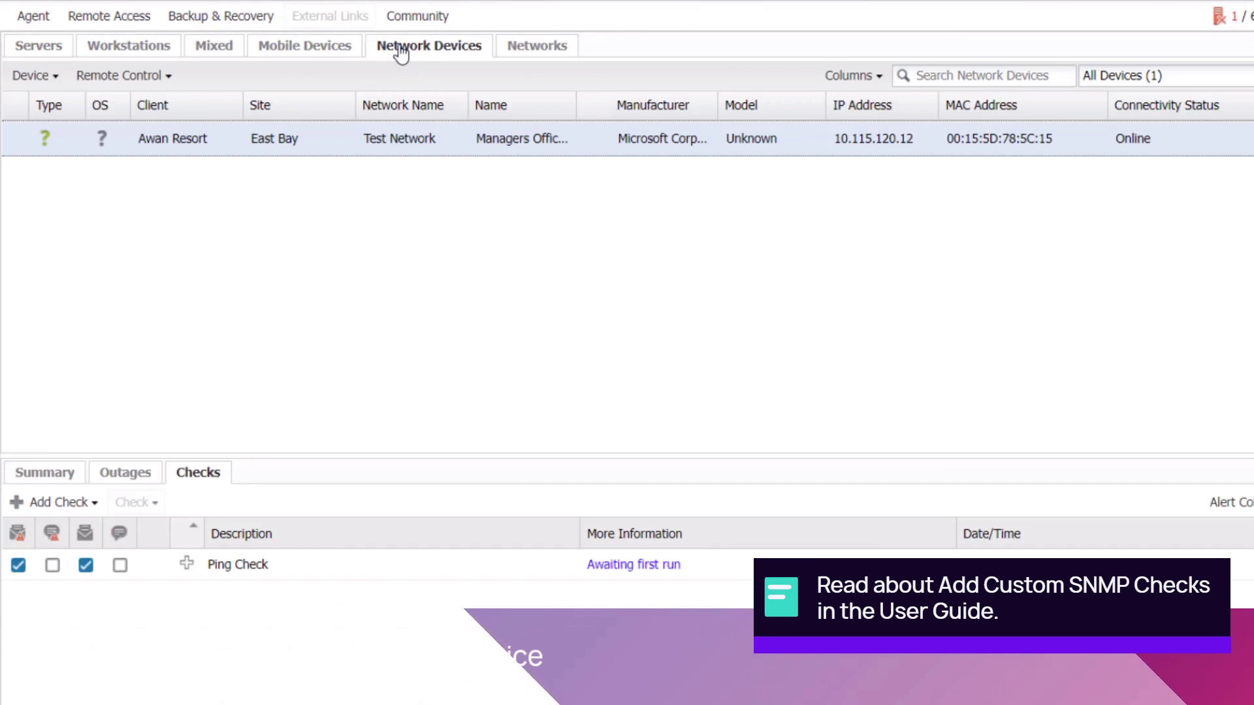
left_click(223, 480)
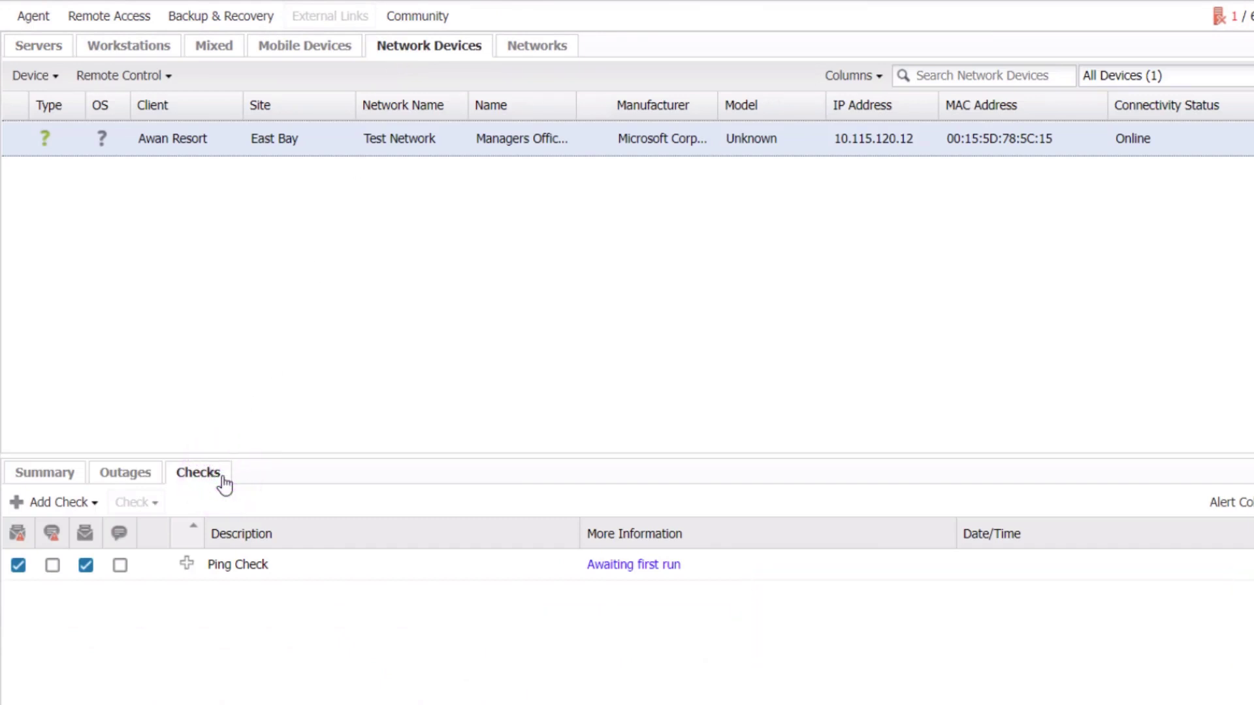
left_click(77, 505)
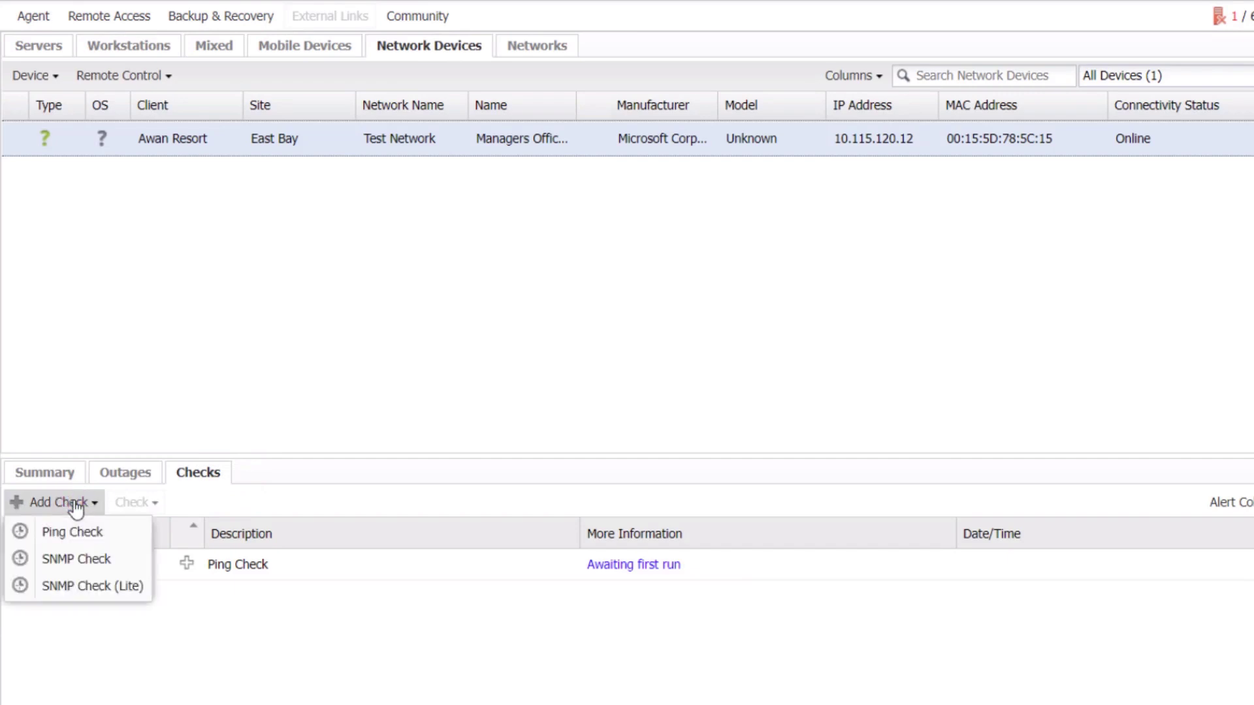
left_click(75, 558)
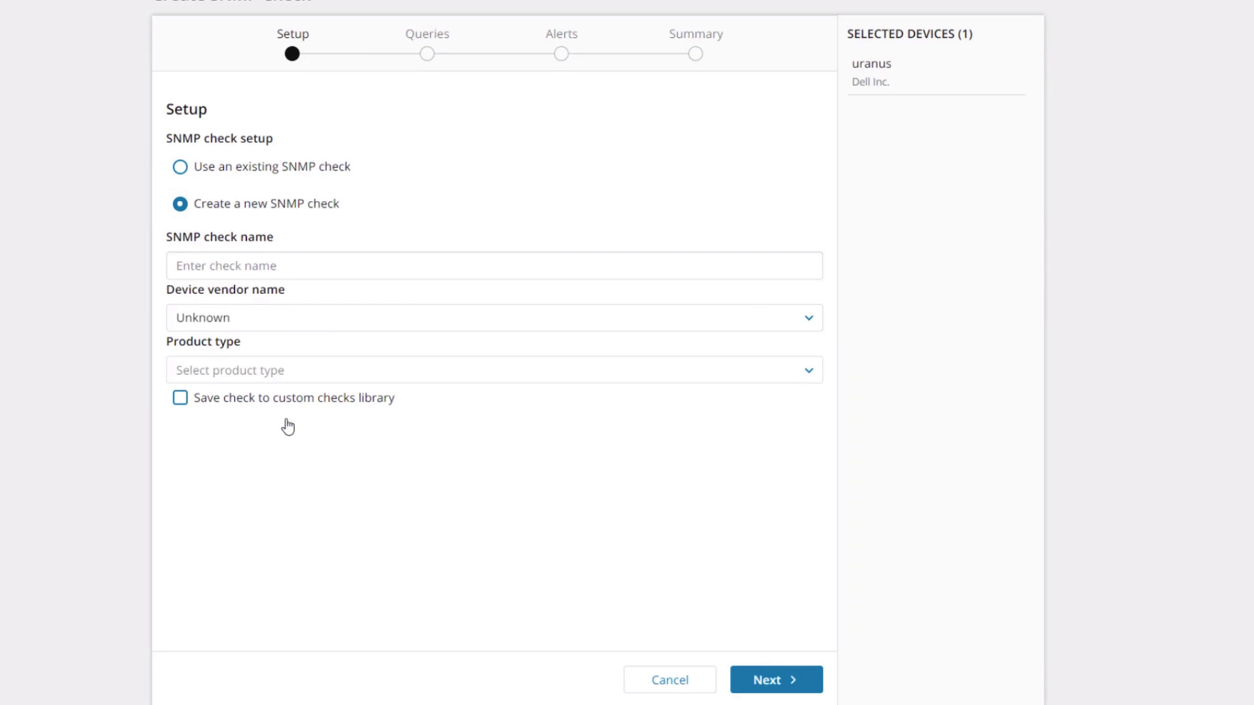
Name the check RMM Training Test and set its product type to UPS.
left_click(370, 271)
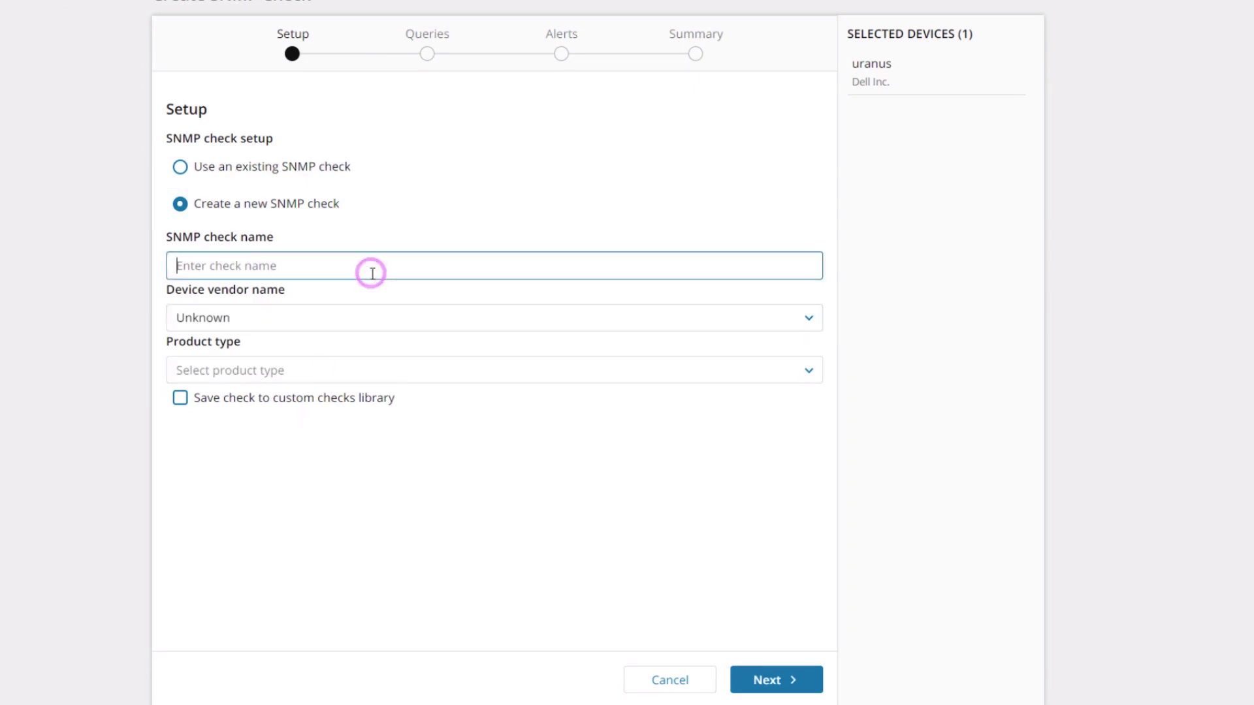
type("RMM Training Test")
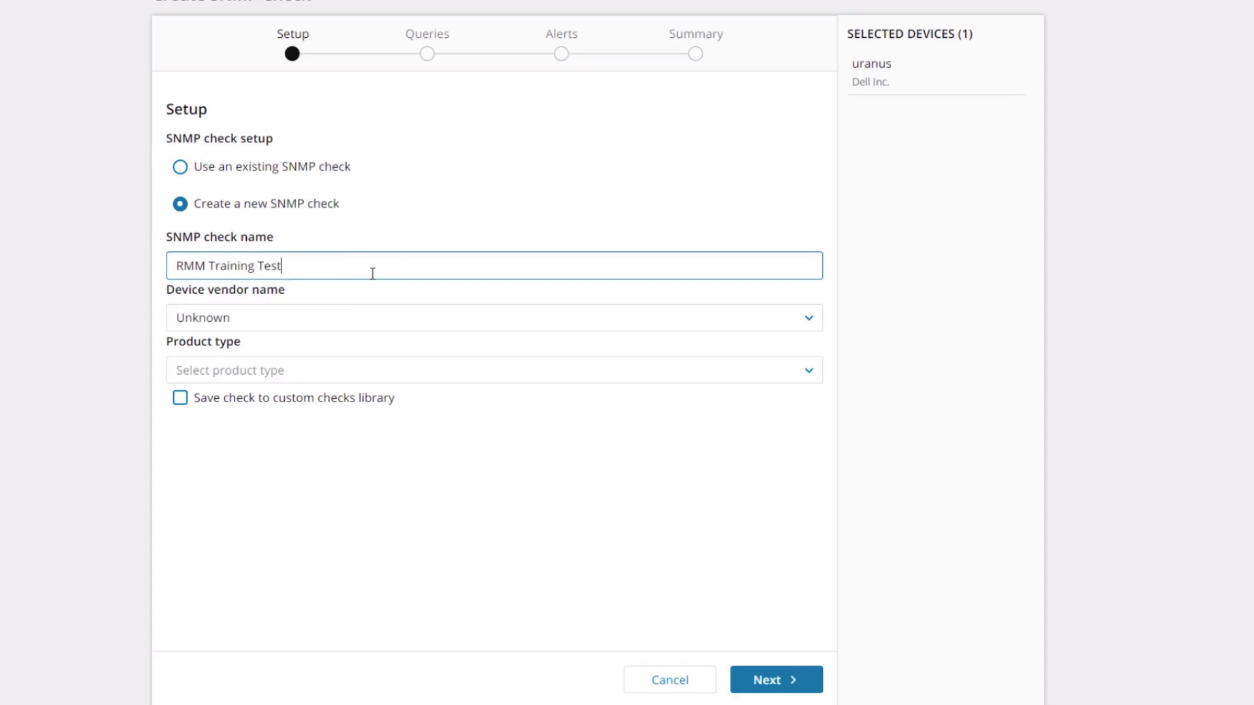
left_click(380, 371)
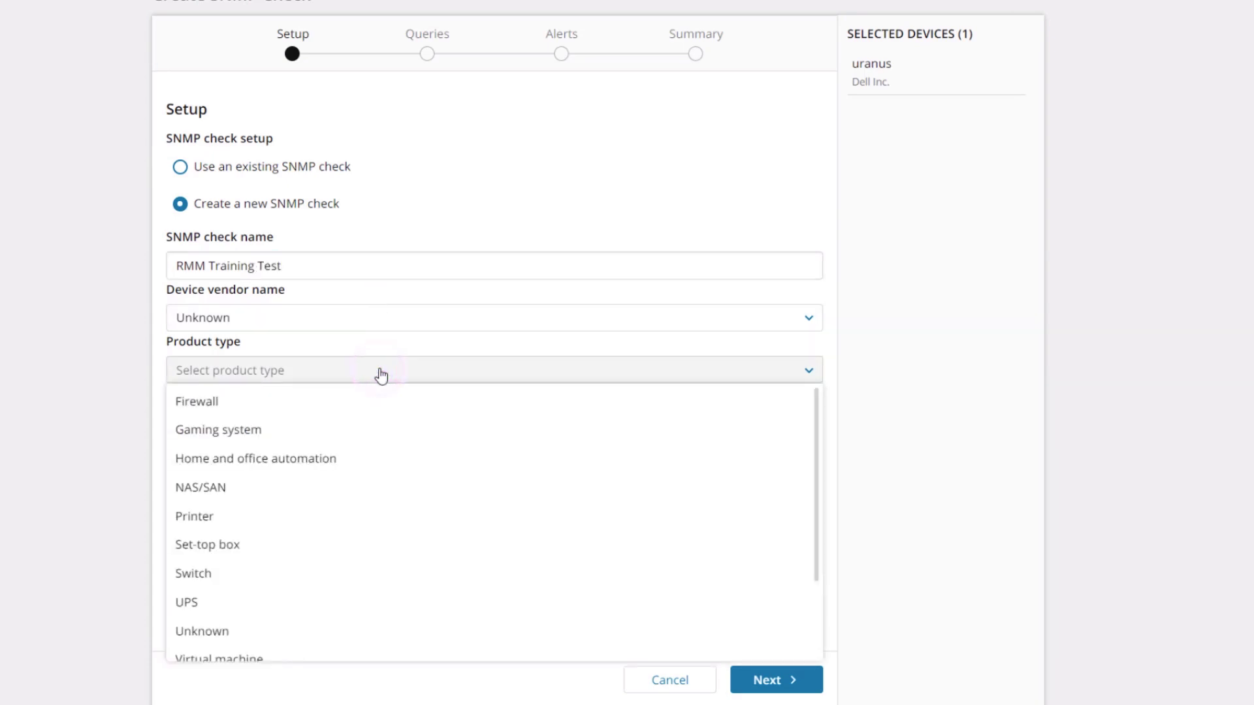
left_click(359, 602)
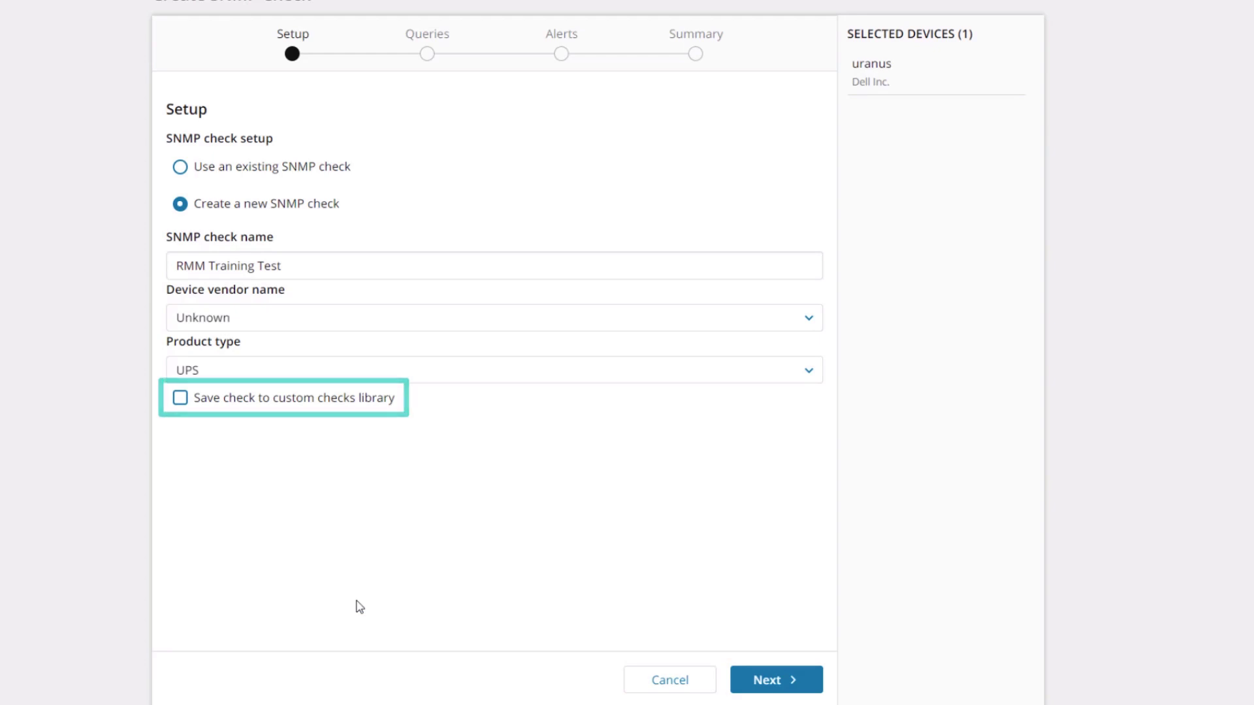
Add query variable Training Test with OID .1.3.6.1.2.1.25.2.3.1.6, letting RMM determine the SNMP index.
left_click(755, 682)
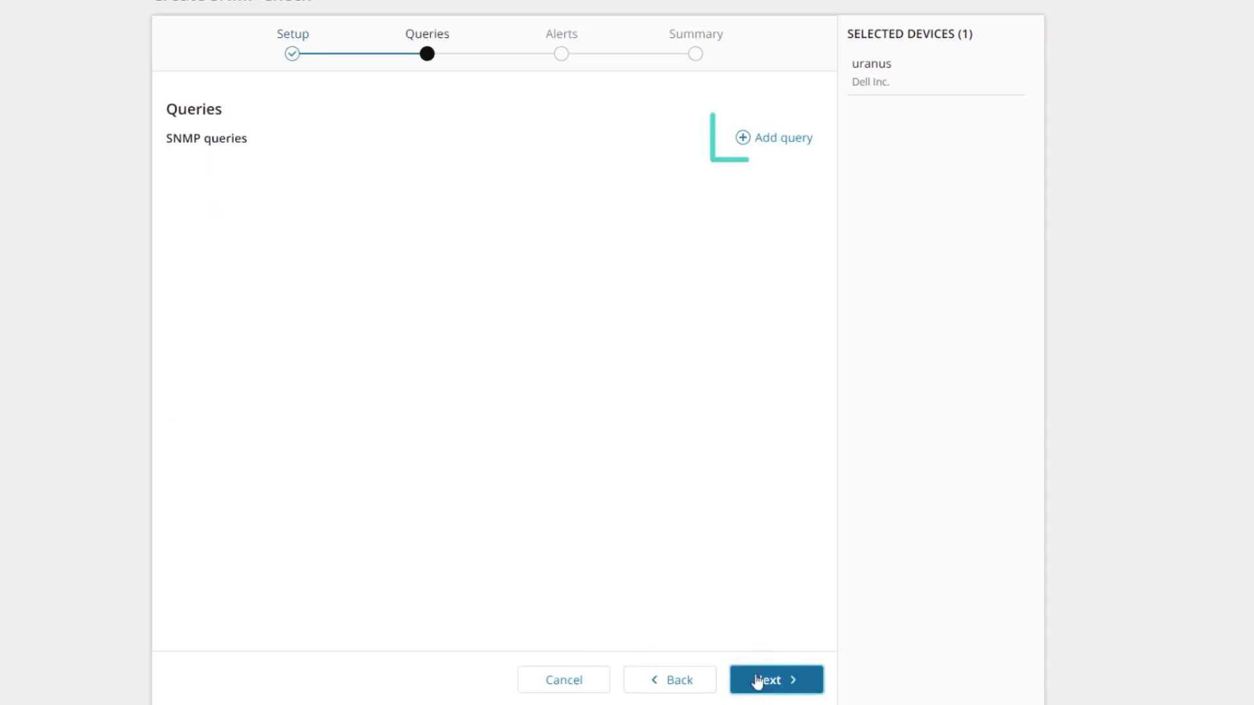
left_click(793, 143)
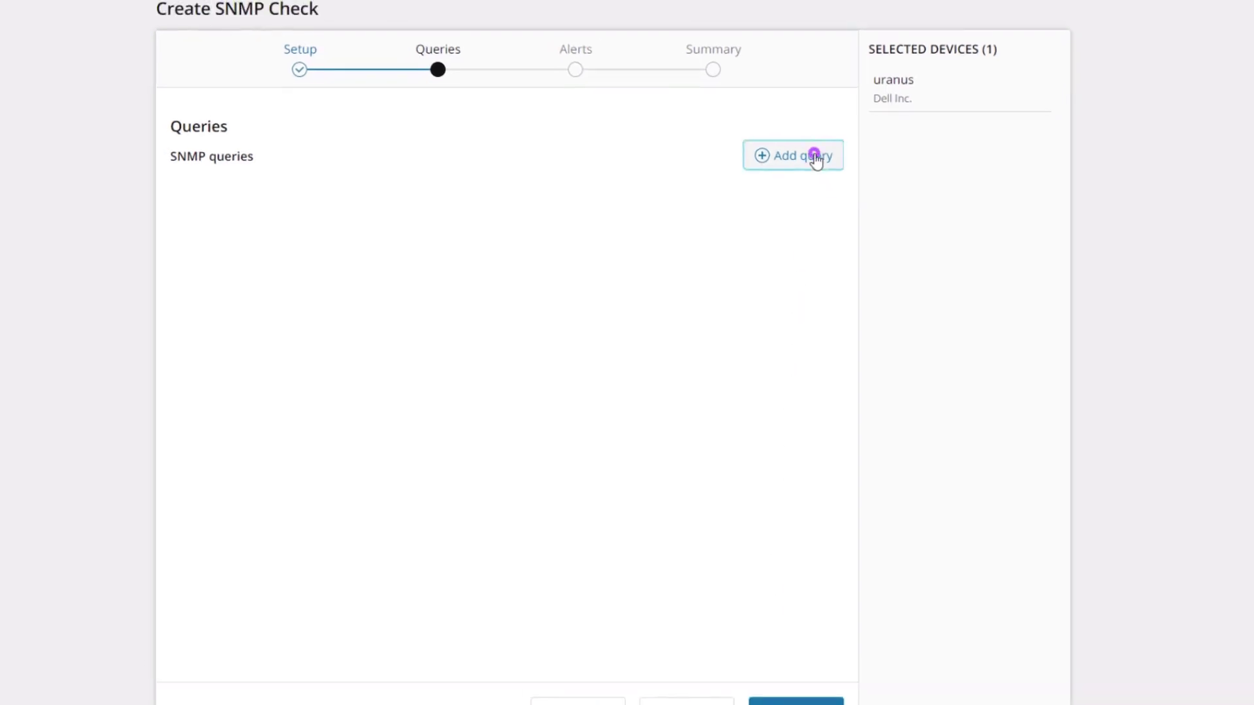
left_click(567, 199)
type("Training")
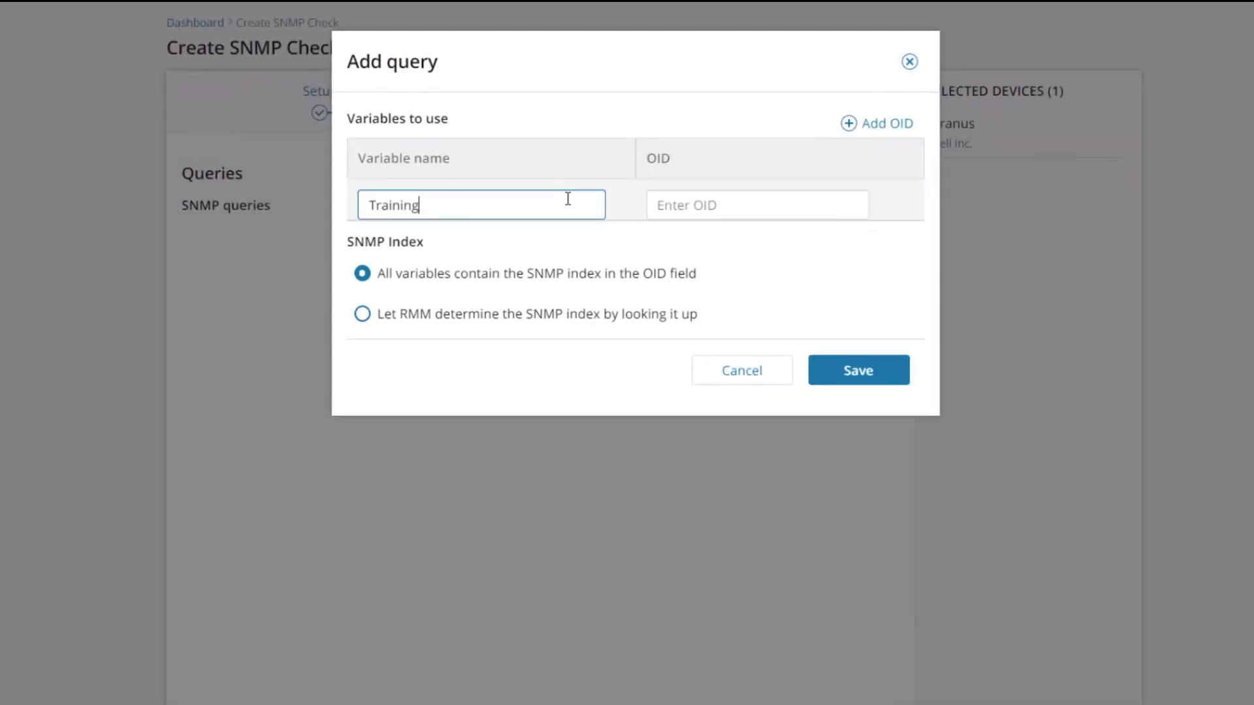
type(" Test")
left_click(669, 206)
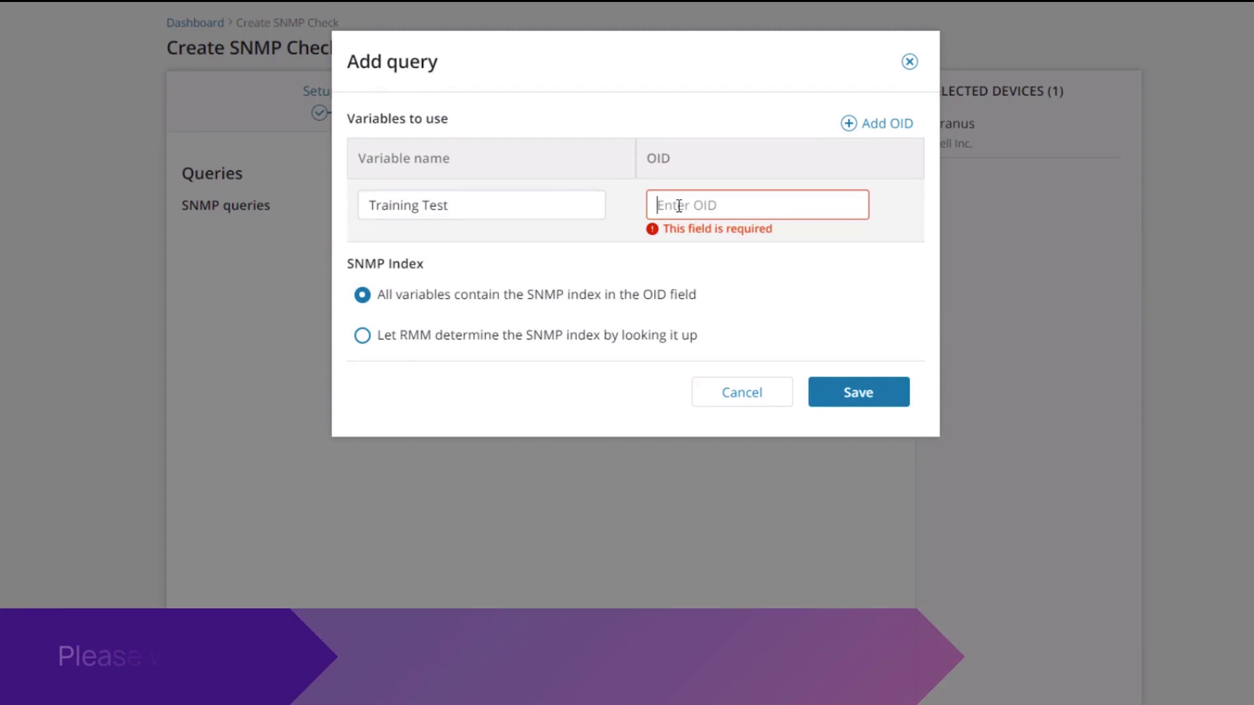
type(".1.3.6.1.2.1.25.2.3.1.6")
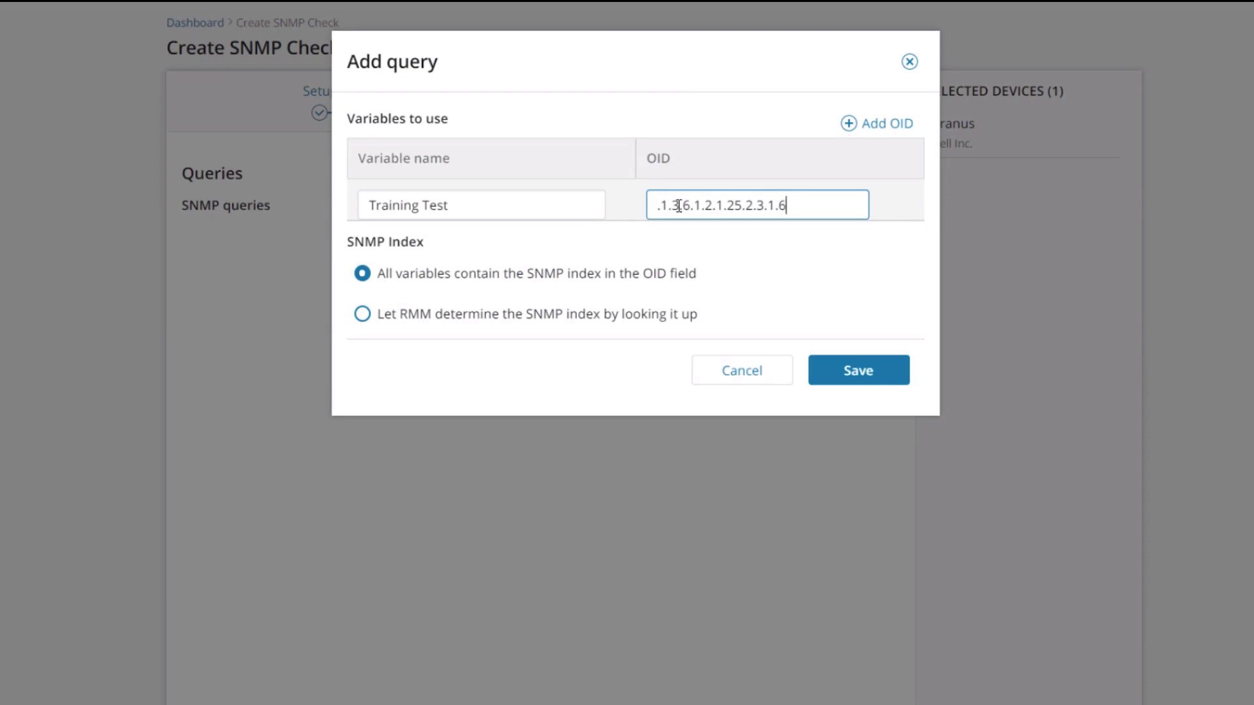
left_click(548, 324)
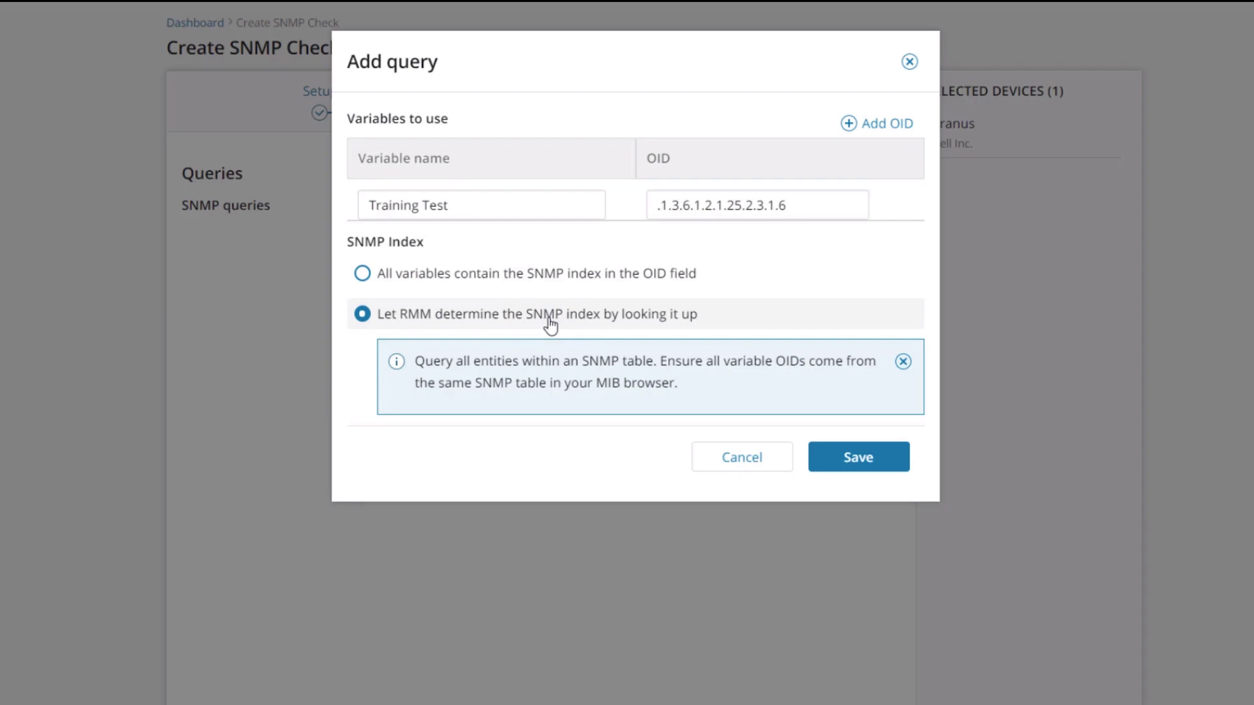
Save the query and start a metric named Training Test using the Training Test variable.
left_click(871, 458)
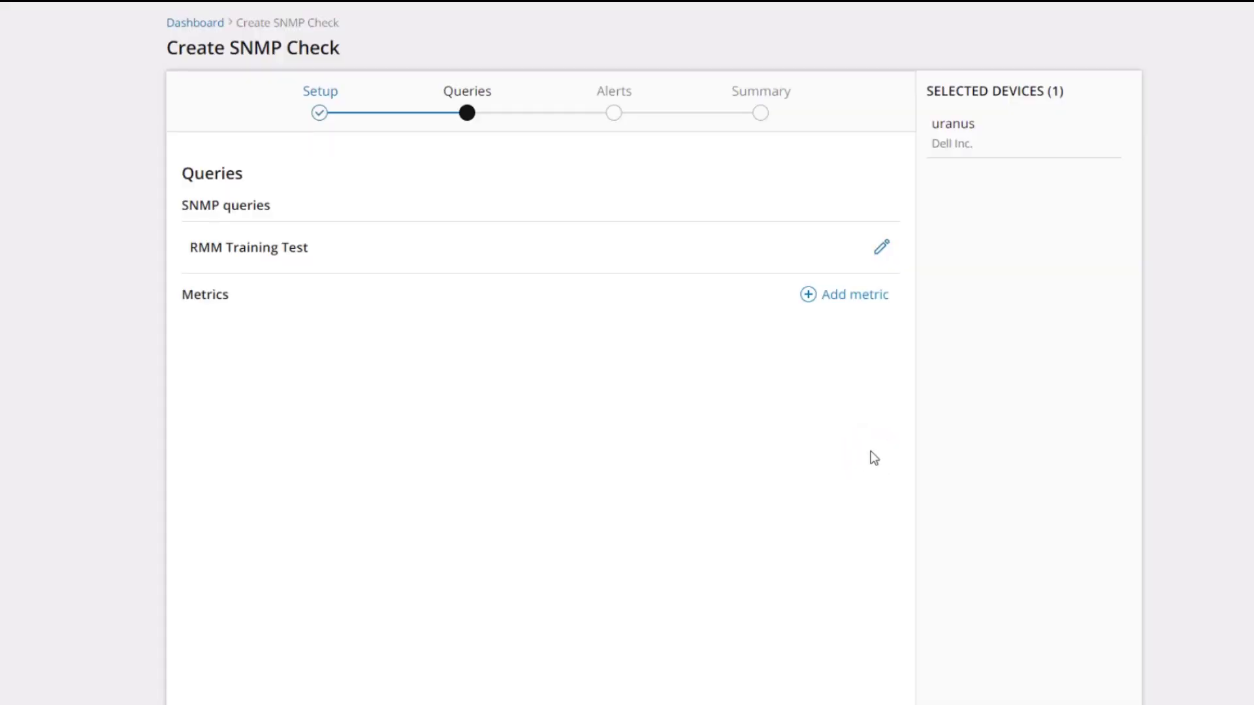
left_click(880, 298)
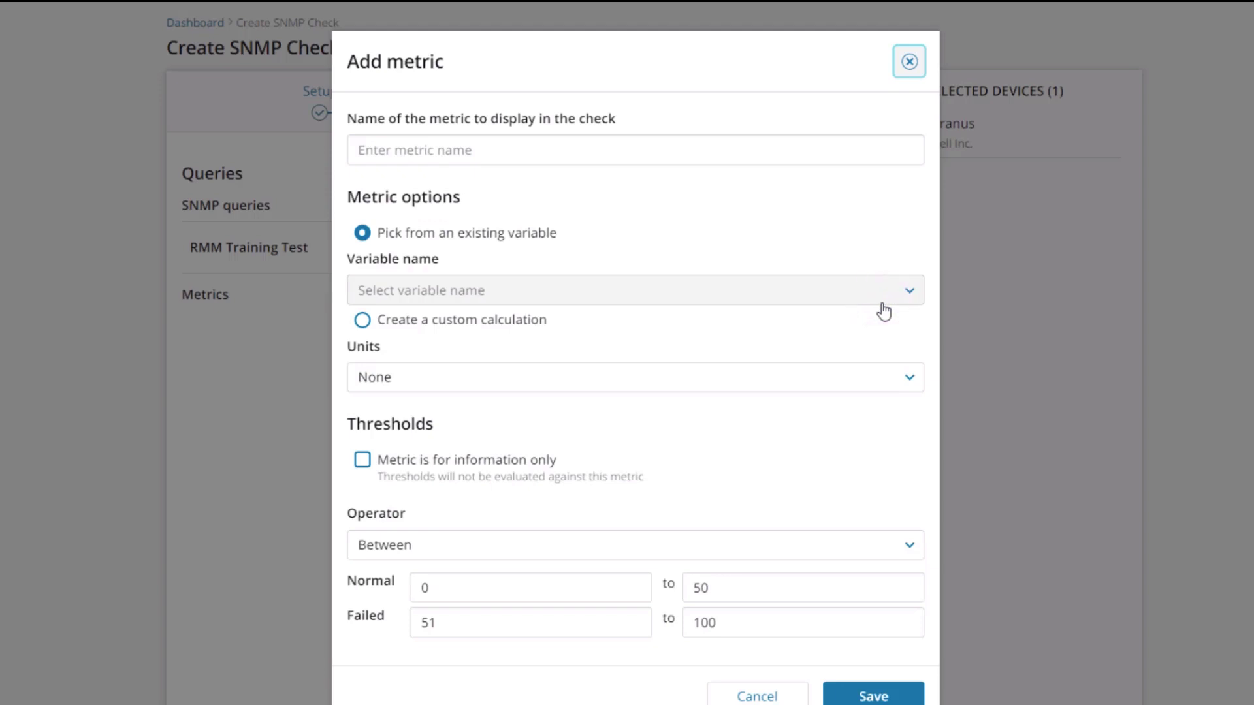
left_click(818, 148)
type("Tr")
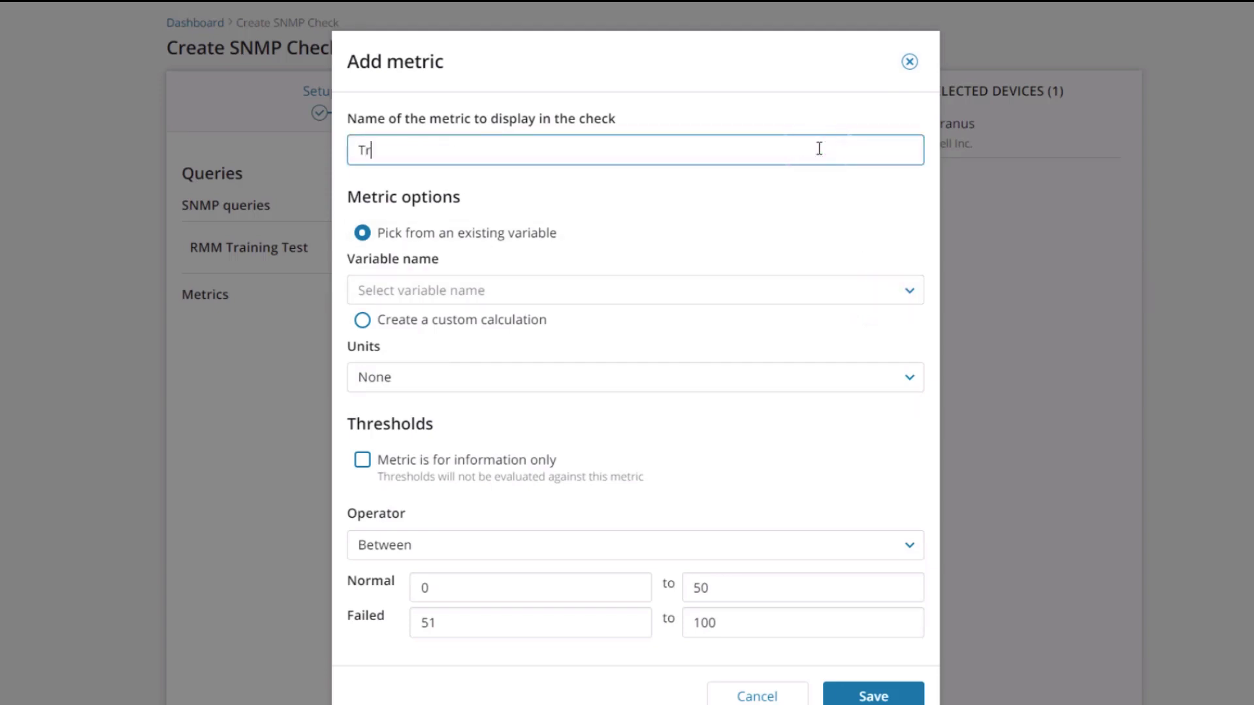
type("aining Test")
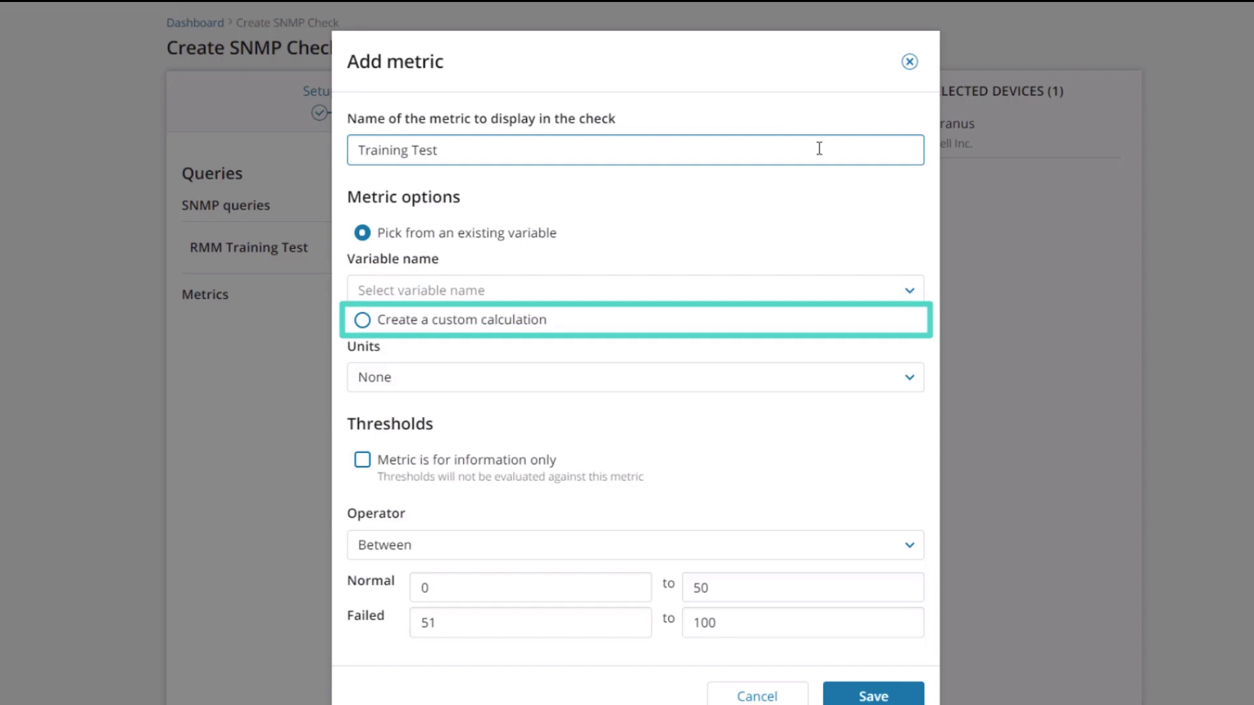
left_click(822, 298)
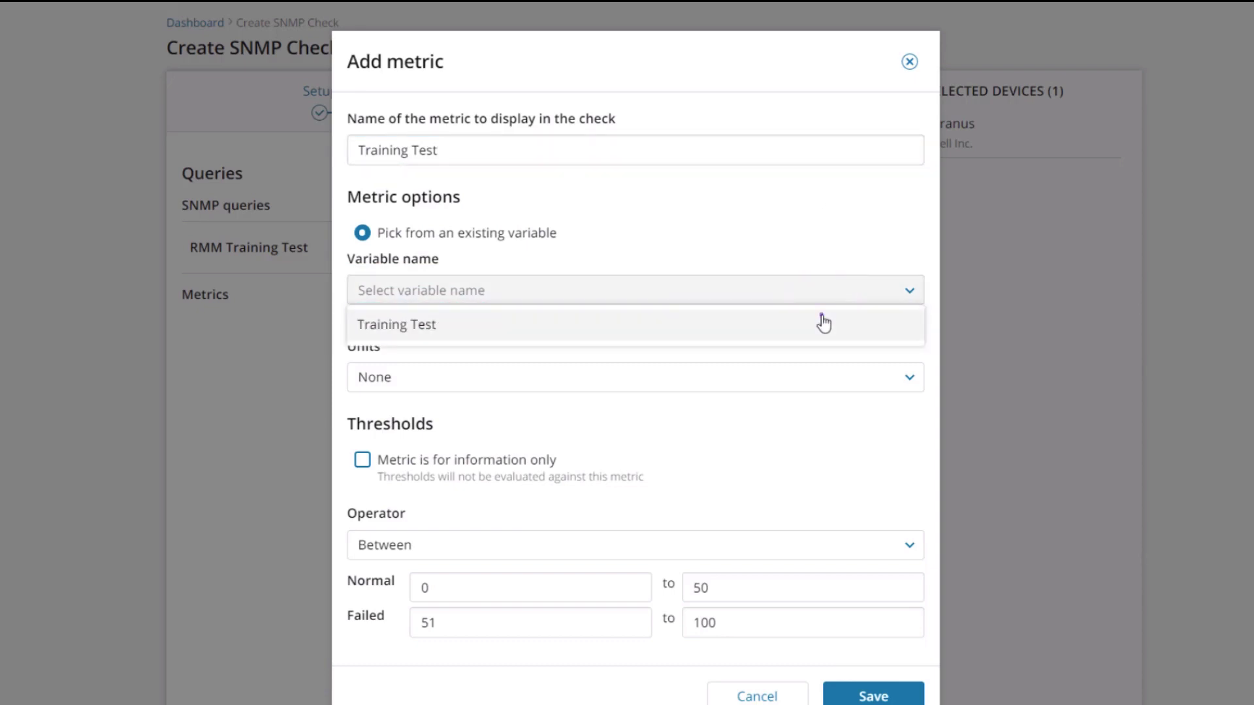
left_click(823, 321)
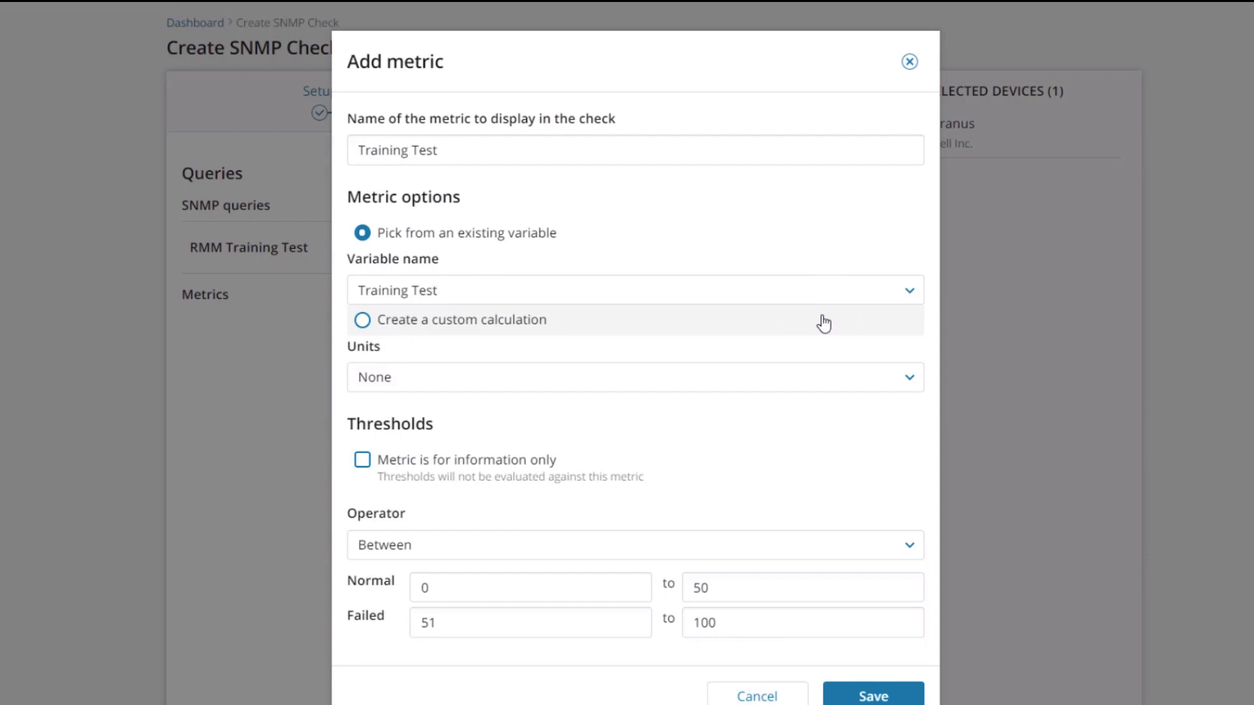
Keep units None and Between threshold operator, save the metric and move on to alerts.
left_click(820, 379)
left_click(820, 379)
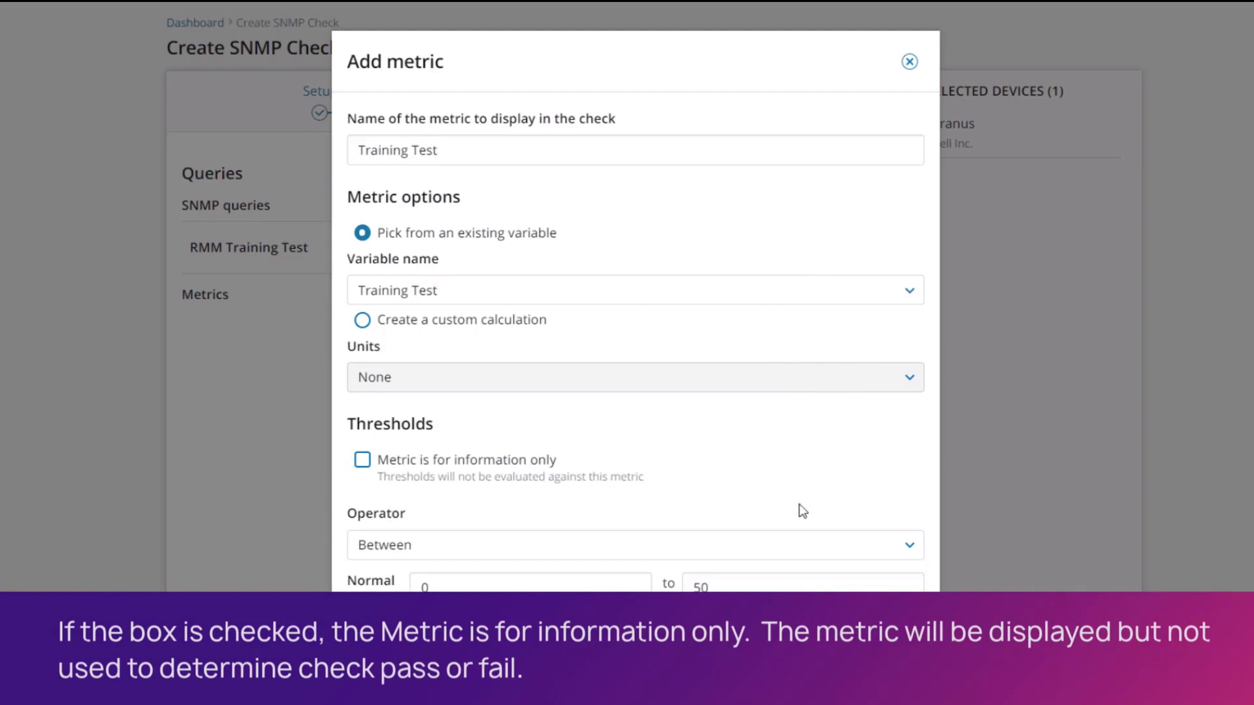
left_click(800, 551)
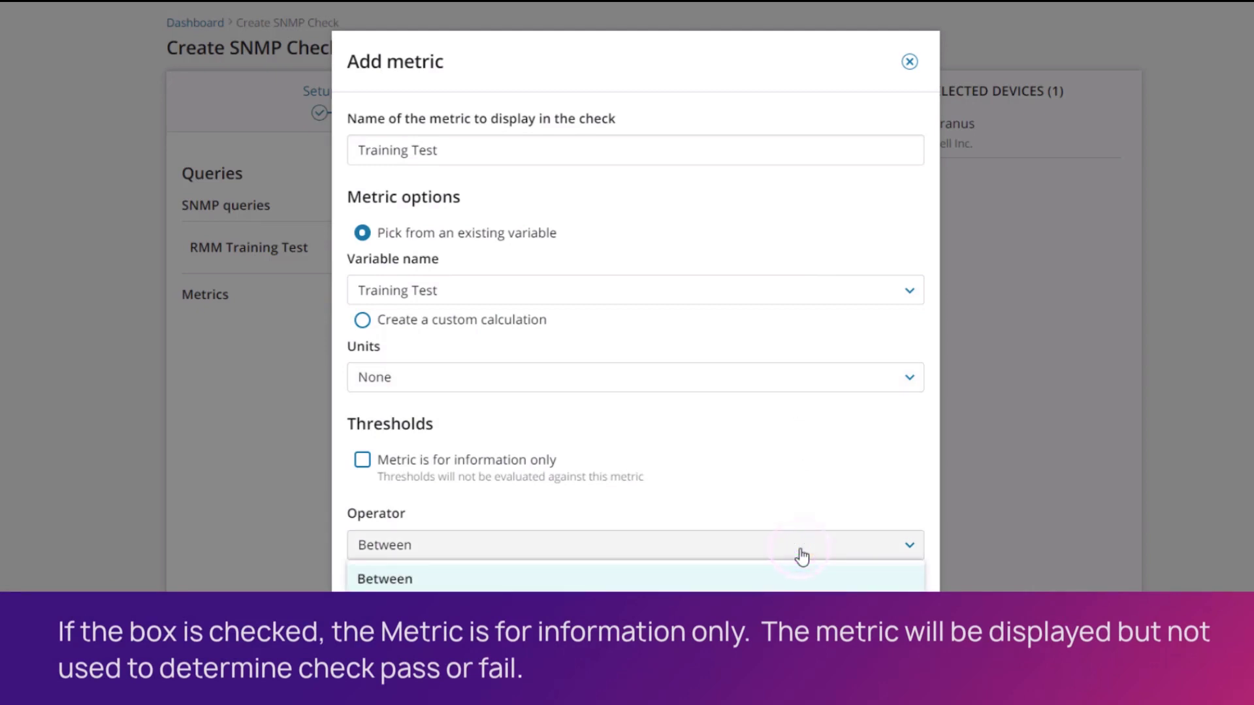
left_click(800, 579)
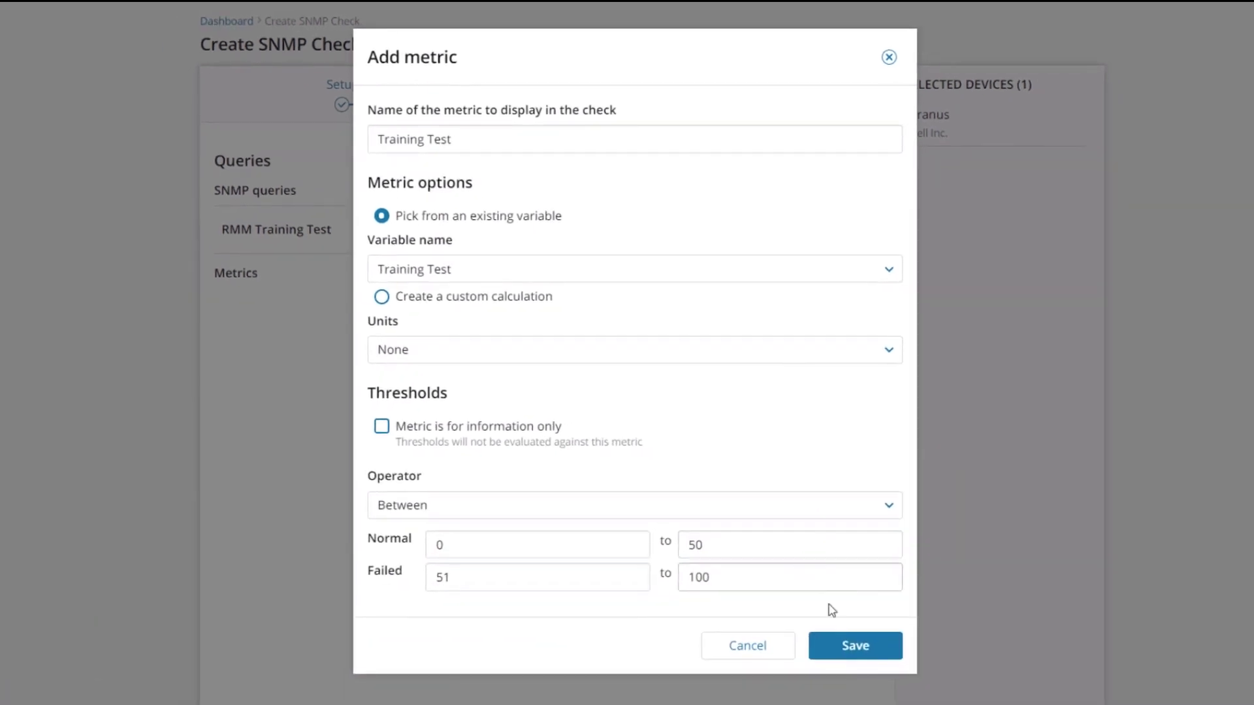
left_click(850, 648)
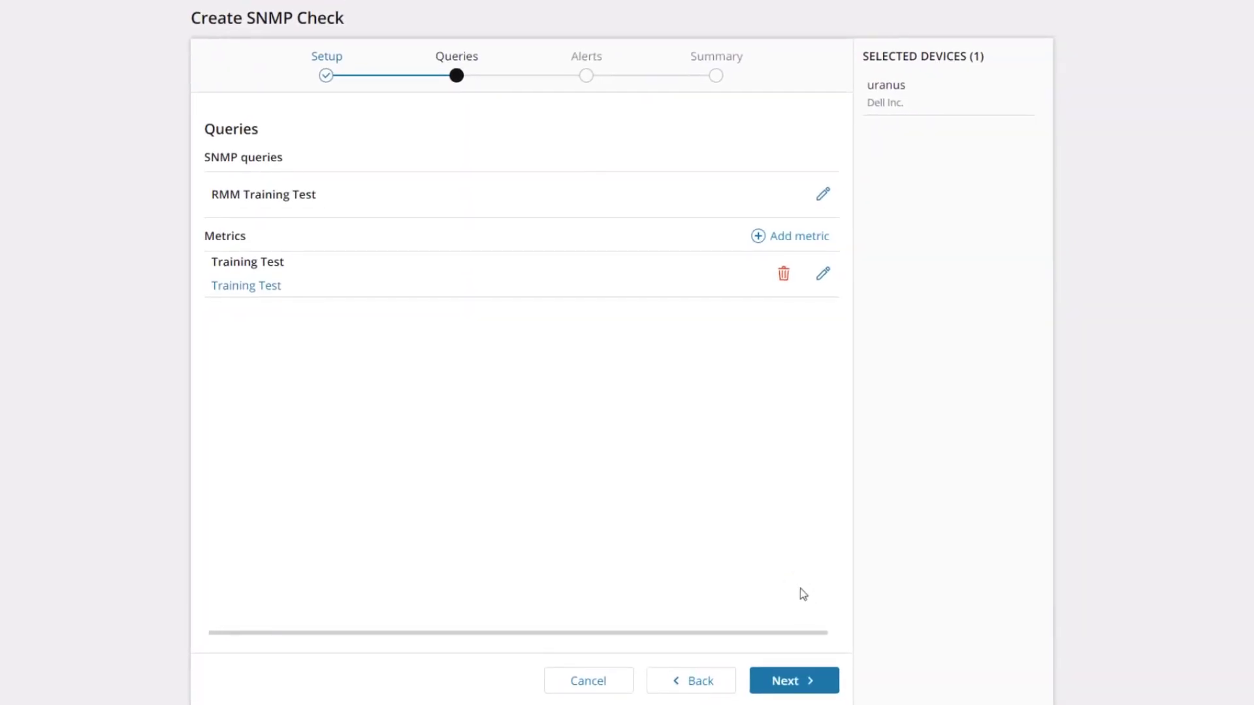
left_click(824, 686)
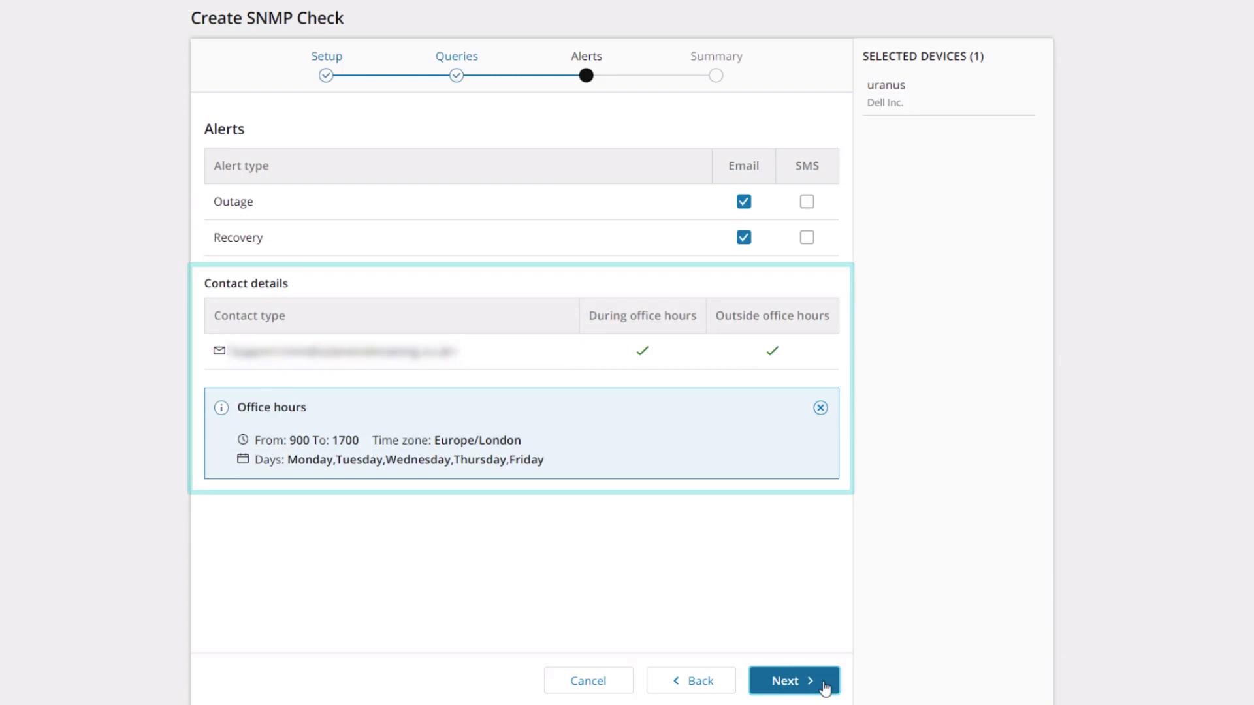
Review the summary, then save the check and apply it to uranus.
left_click(823, 684)
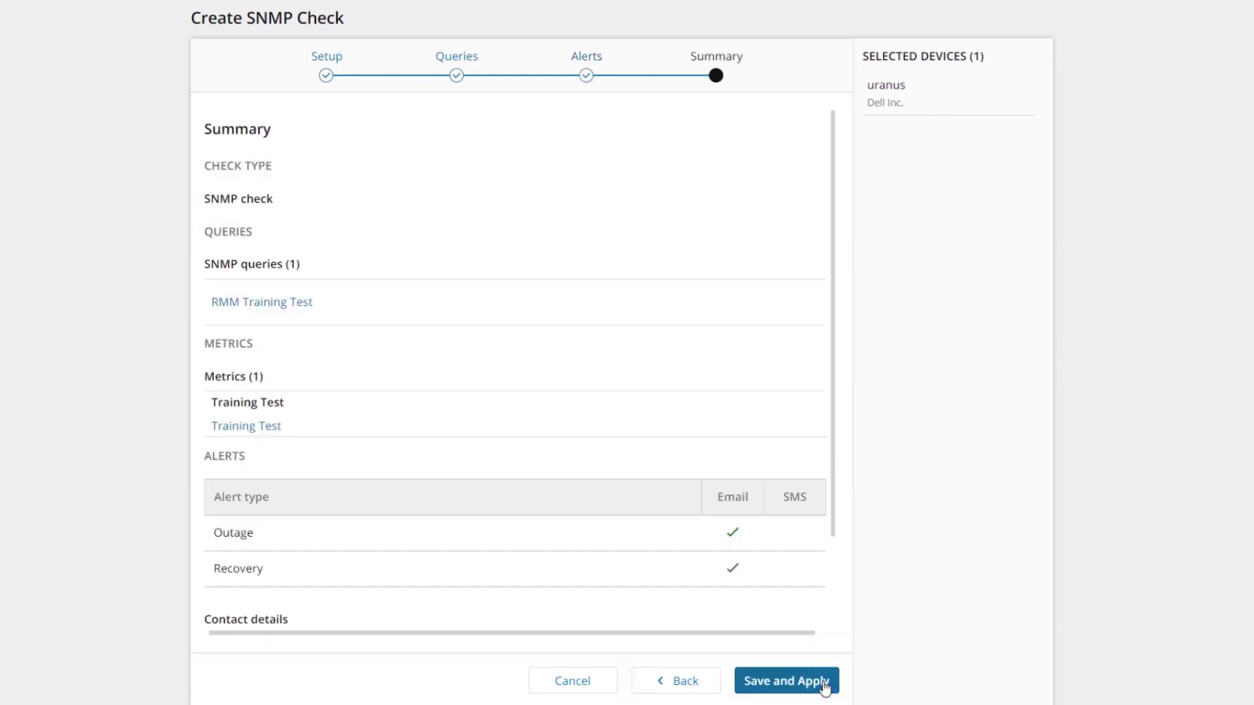
left_click_drag(833, 508, 831, 631)
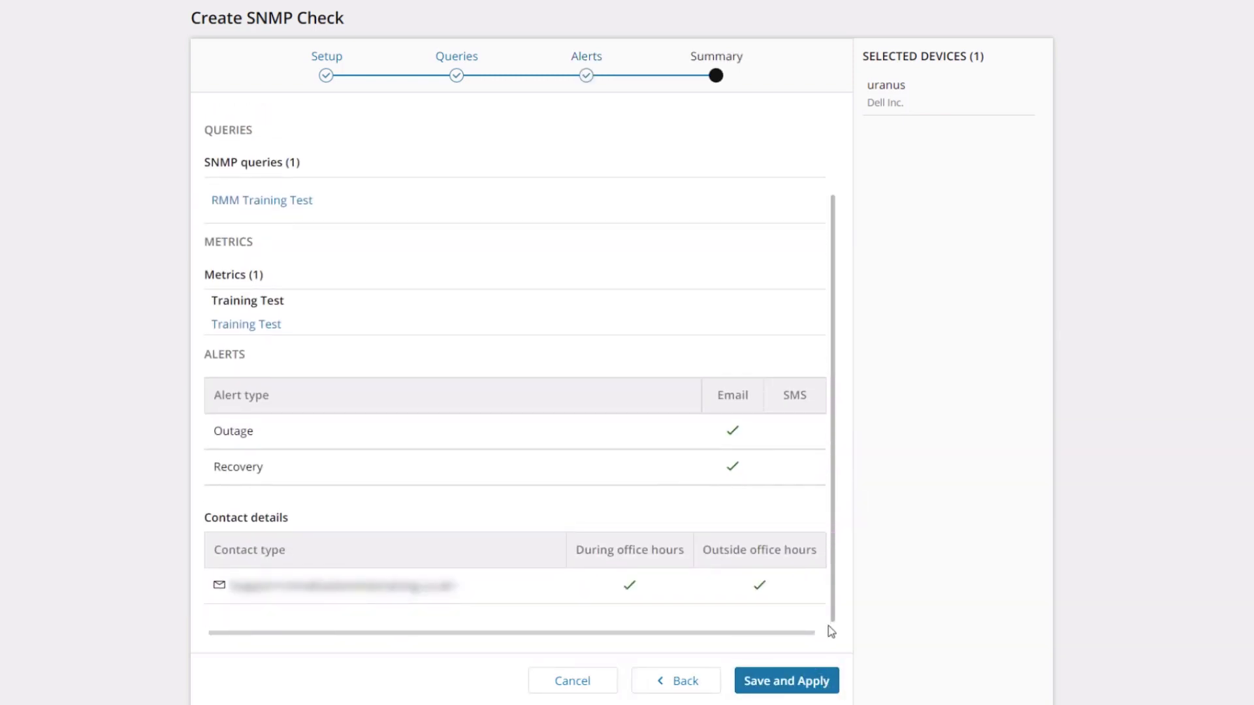
scroll(841, 579, "up", 2)
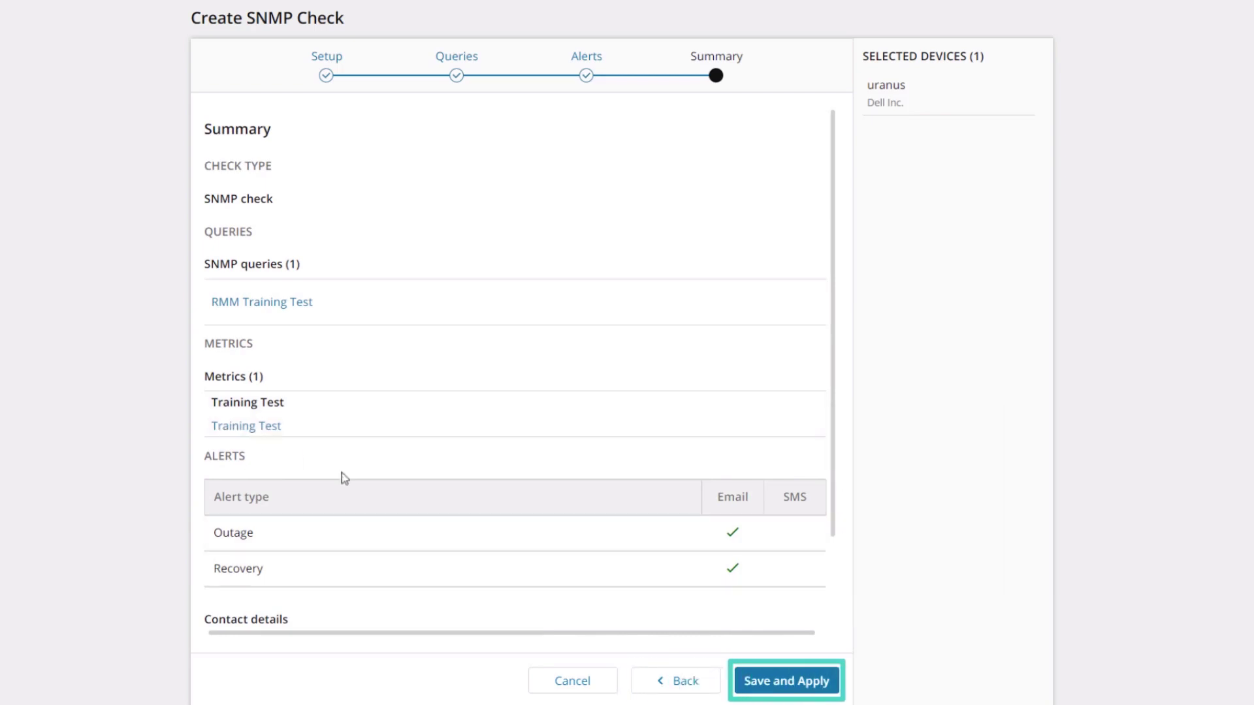
left_click(795, 691)
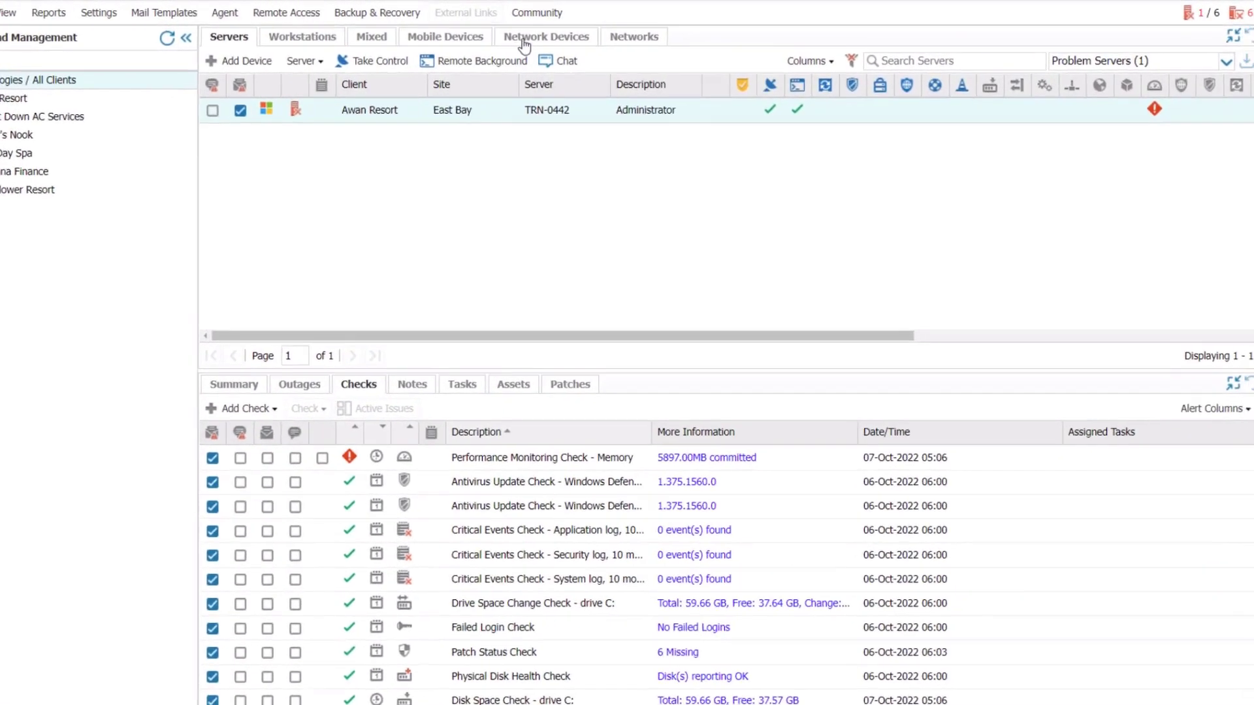
Open uranus's Sample SNMP check for editing from the Network Devices Checks pane.
left_click(525, 42)
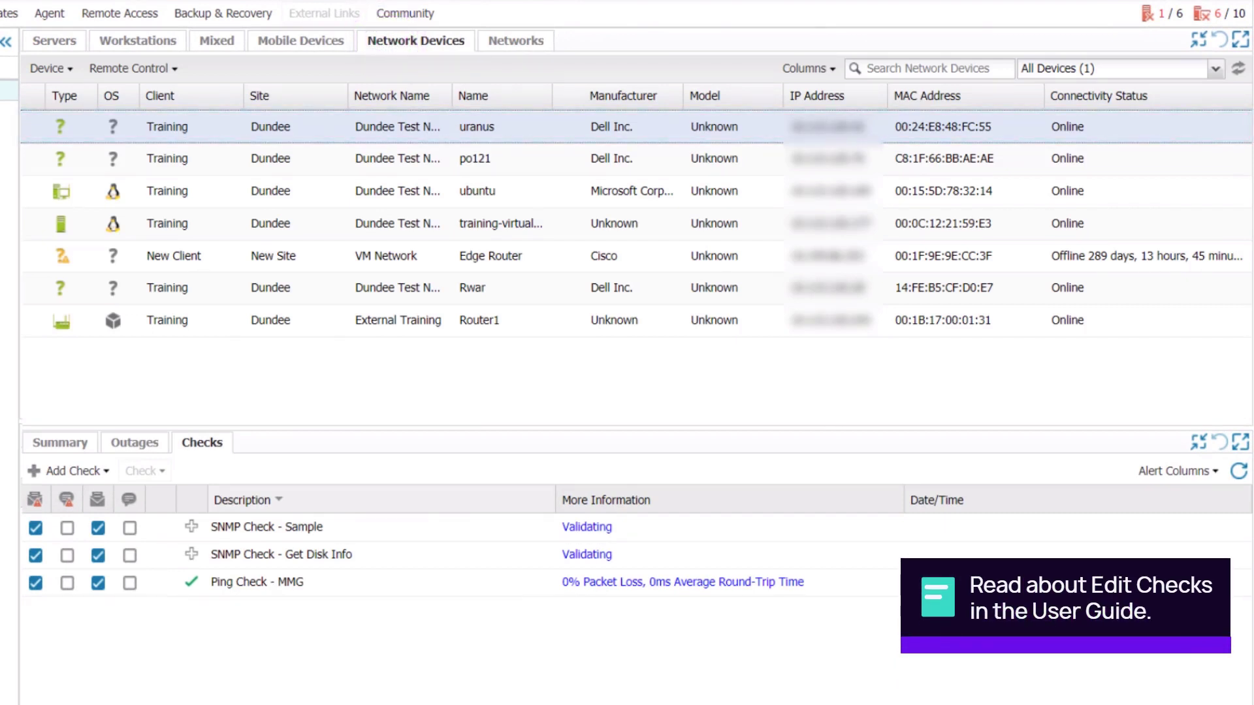
left_click(430, 529)
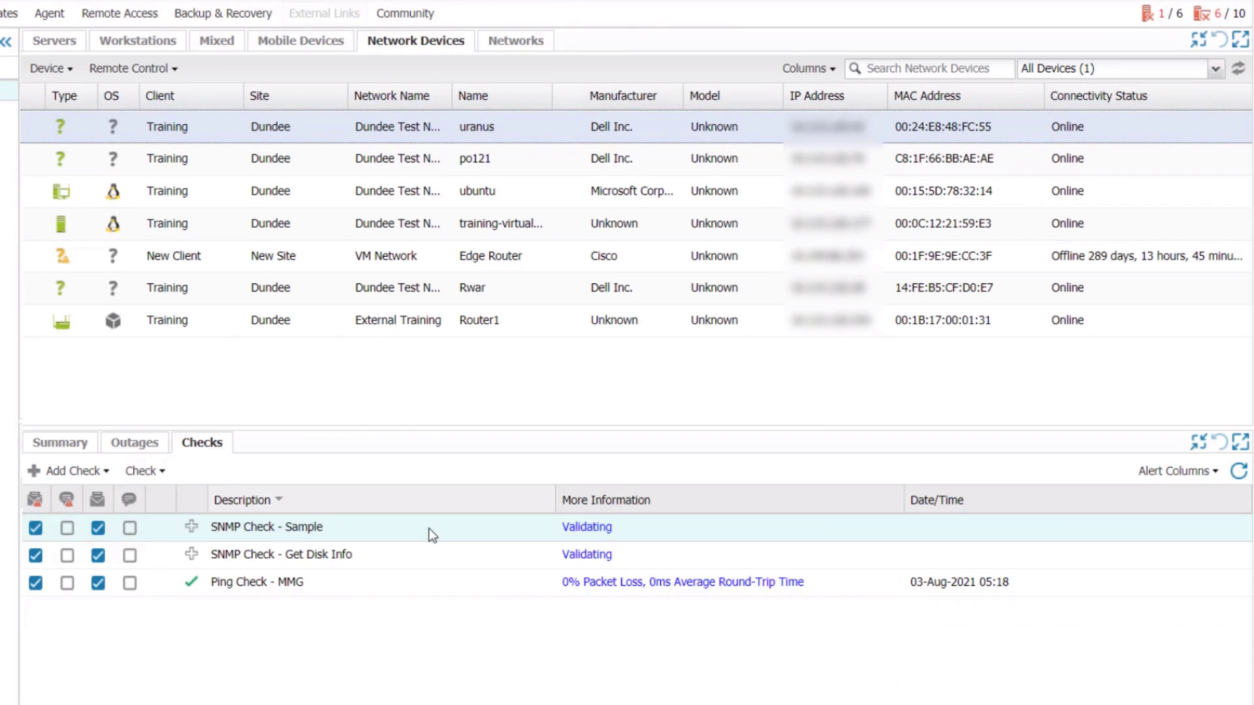
right_click(430, 528)
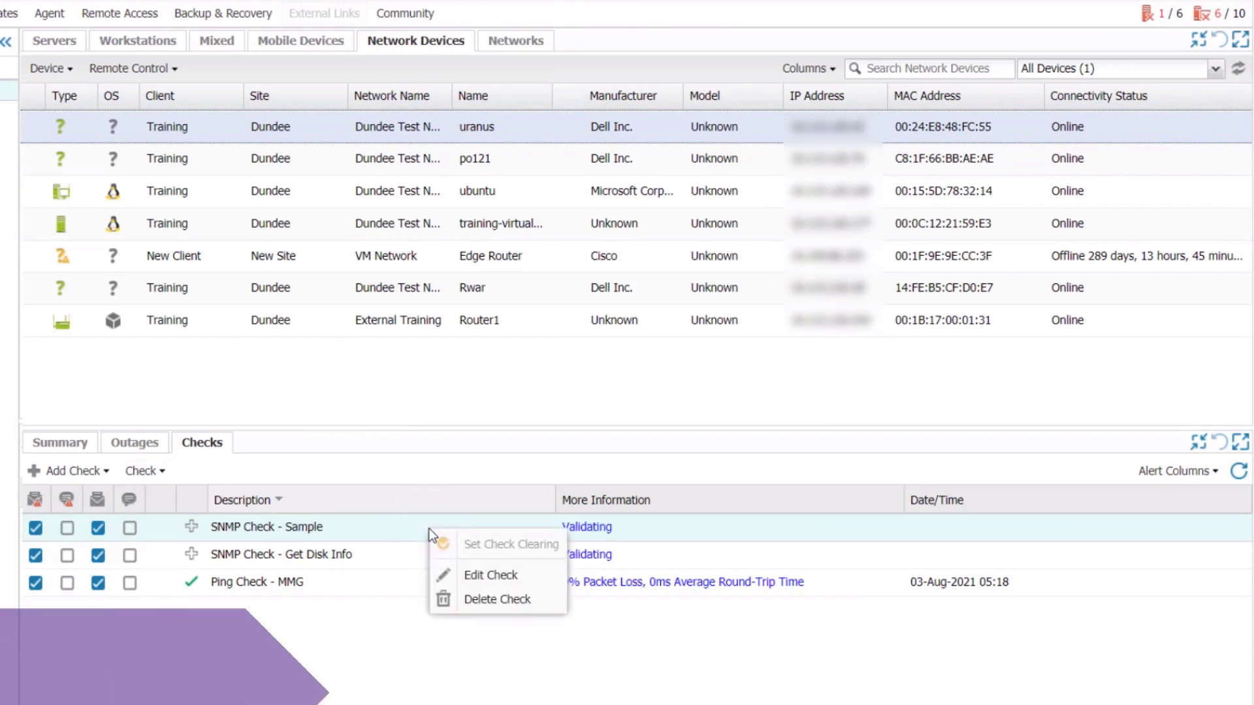
left_click(122, 472)
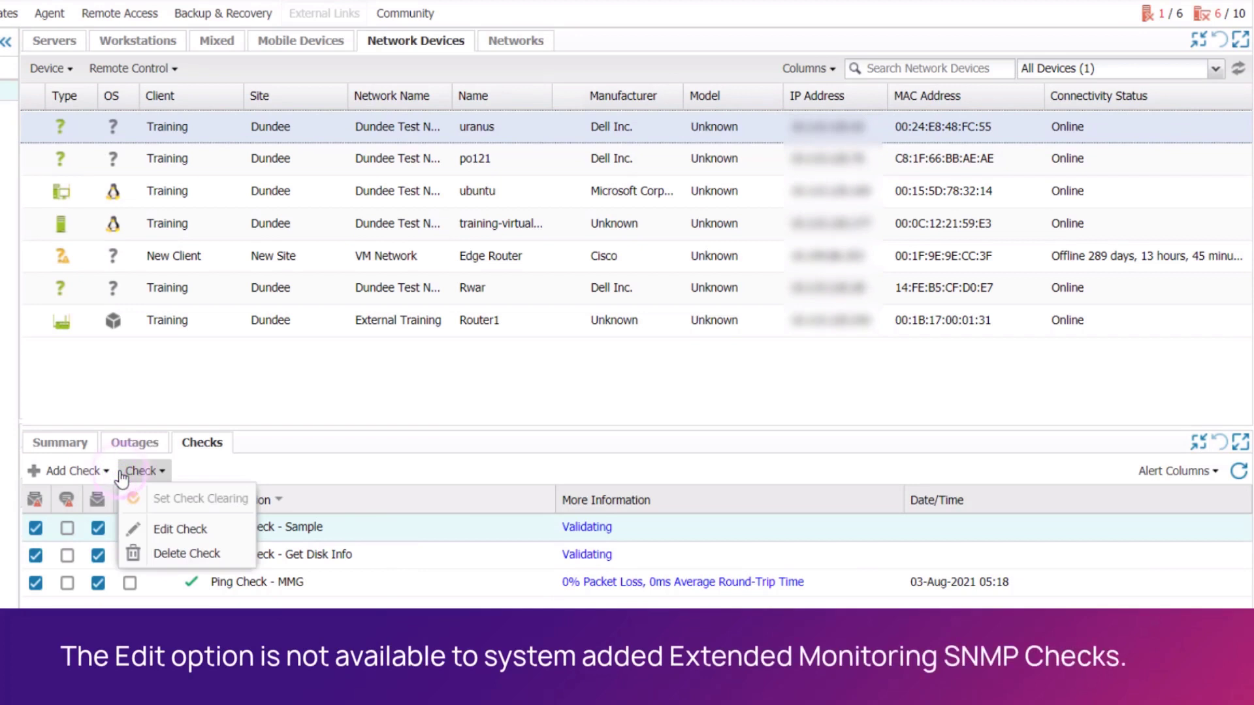
left_click(196, 529)
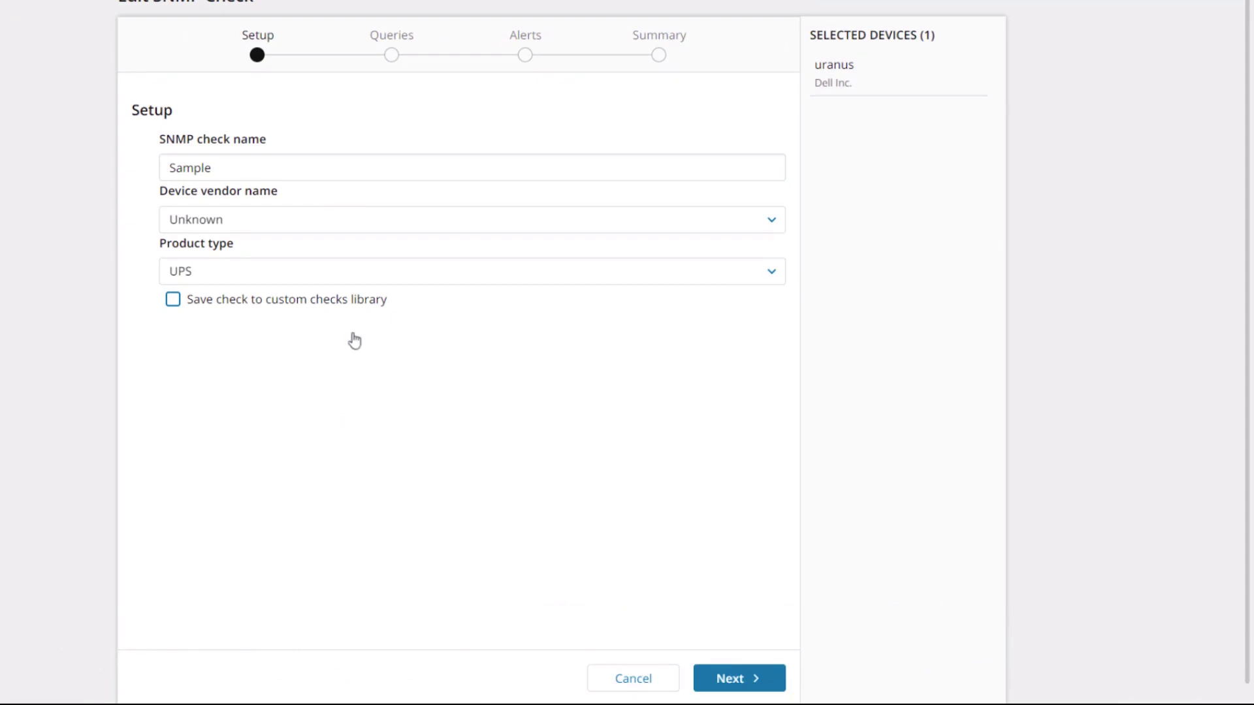
Rename the check from Sample to RMM Training Test and save and apply it.
left_click(404, 169)
double_click(406, 171)
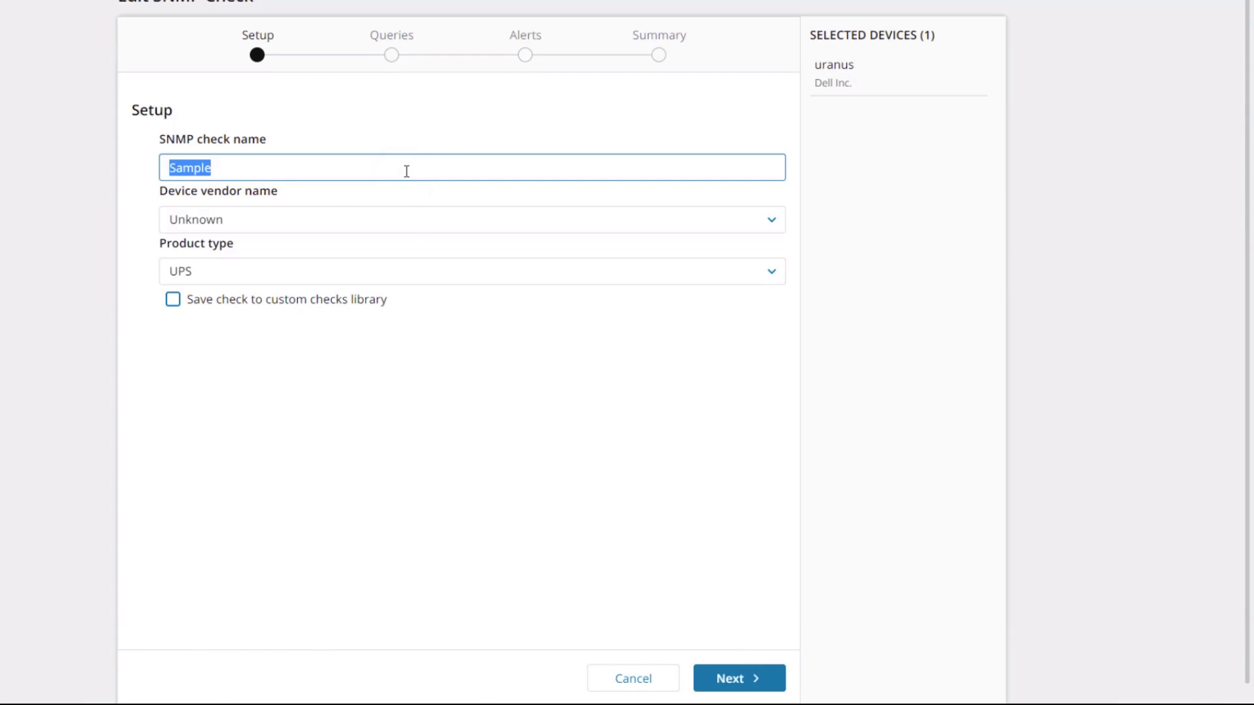
type("RMM Training Test")
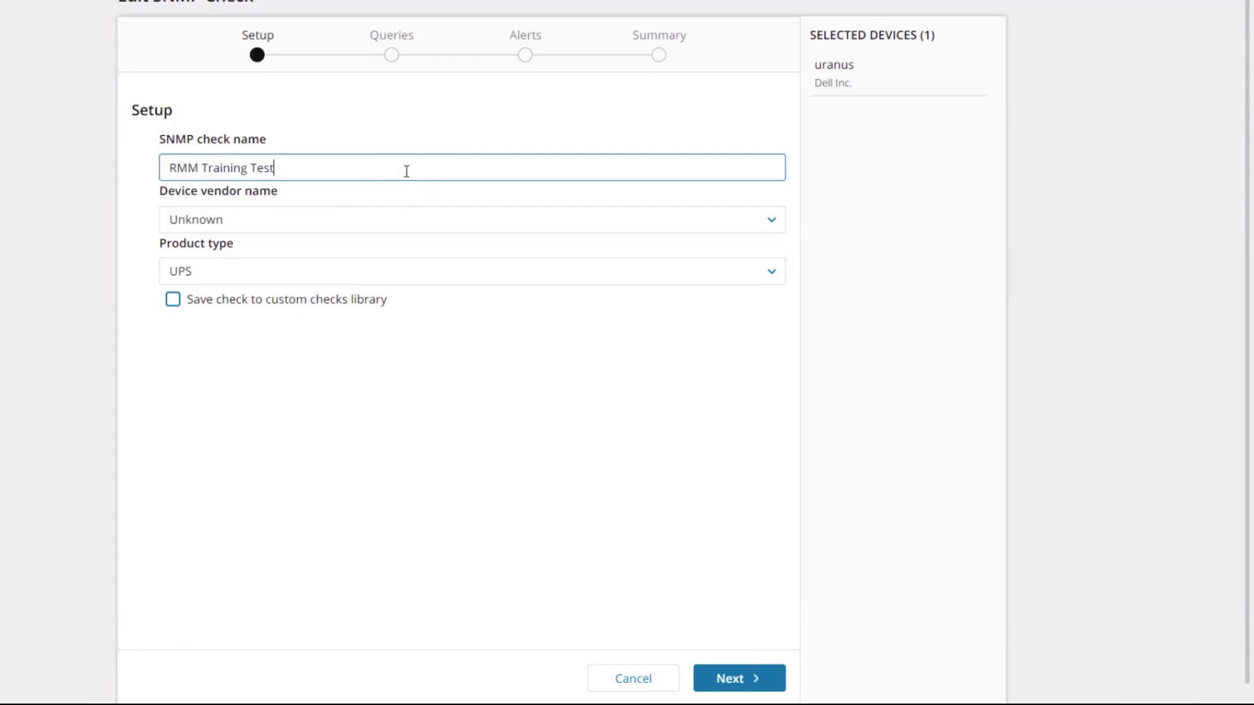
left_click(756, 679)
left_click(756, 680)
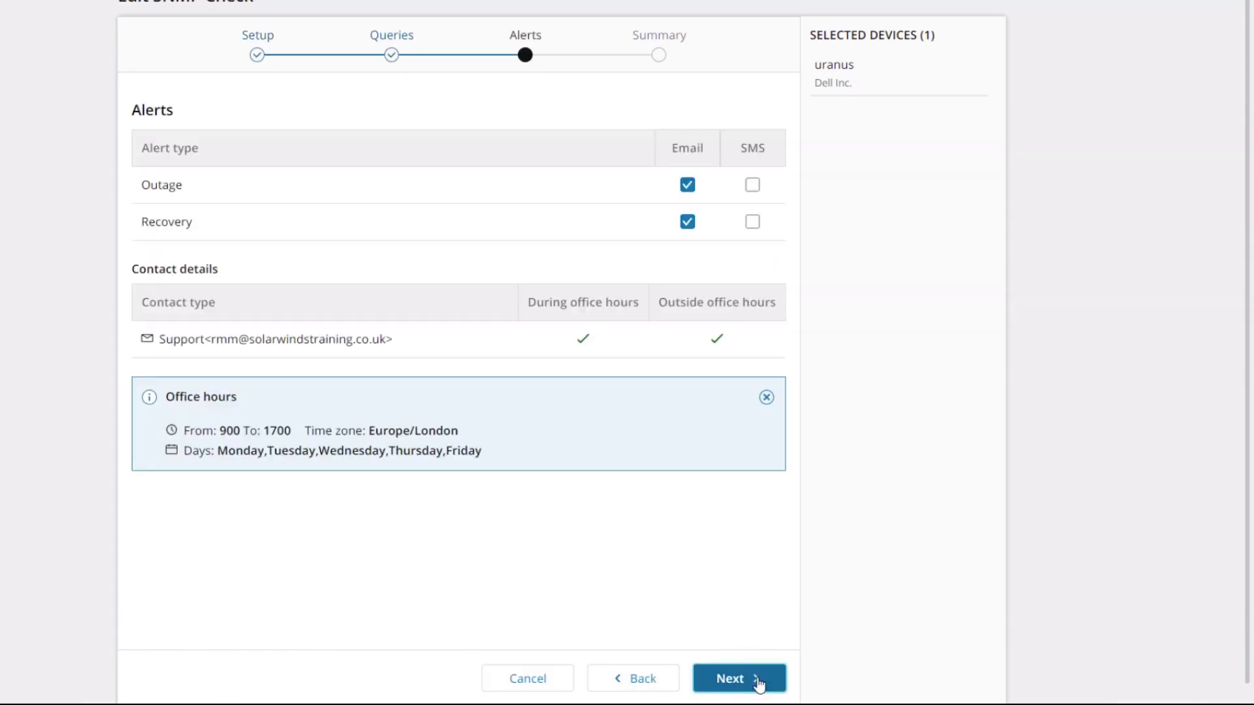
left_click(755, 679)
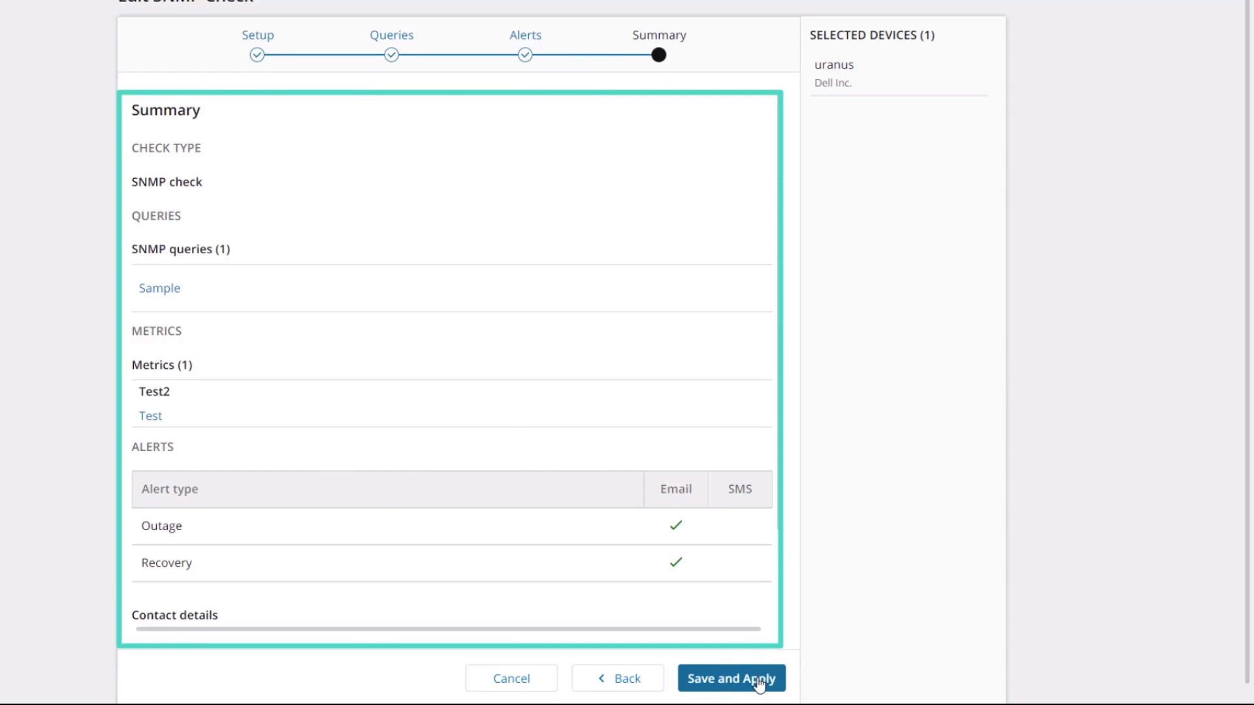
left_click(732, 678)
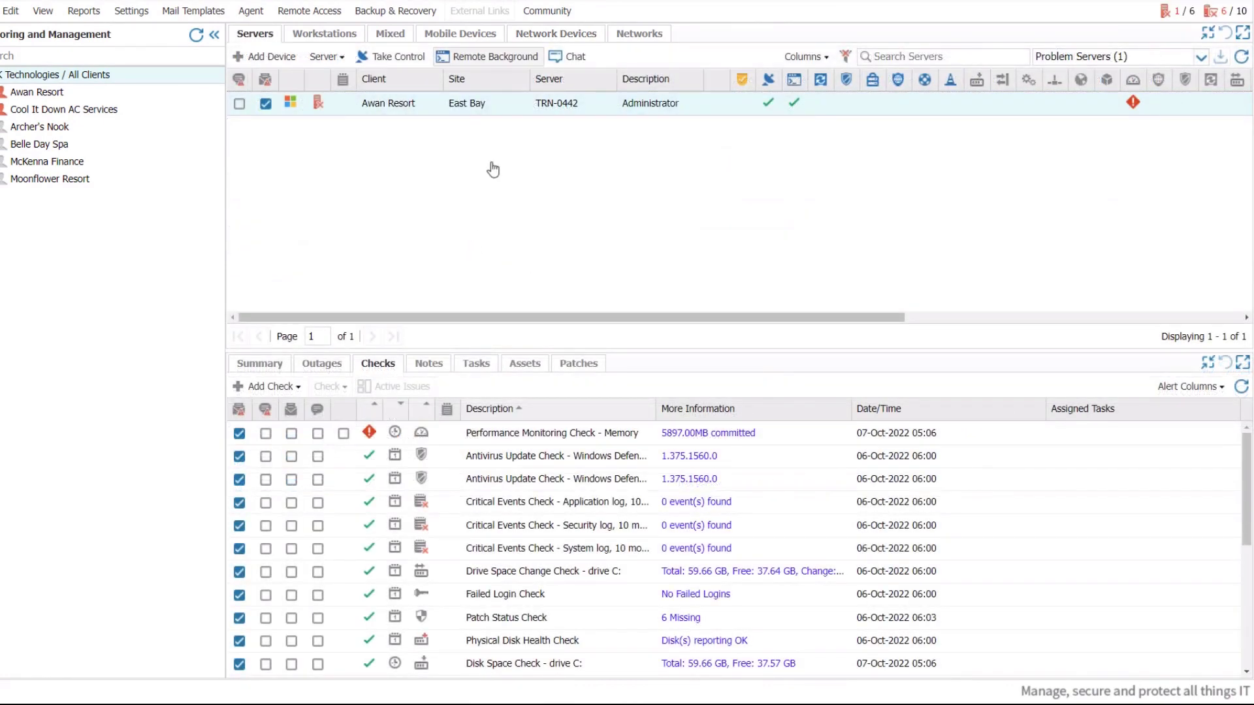
Return to Network Devices and look over the Check actions for the selected checks.
left_click(535, 40)
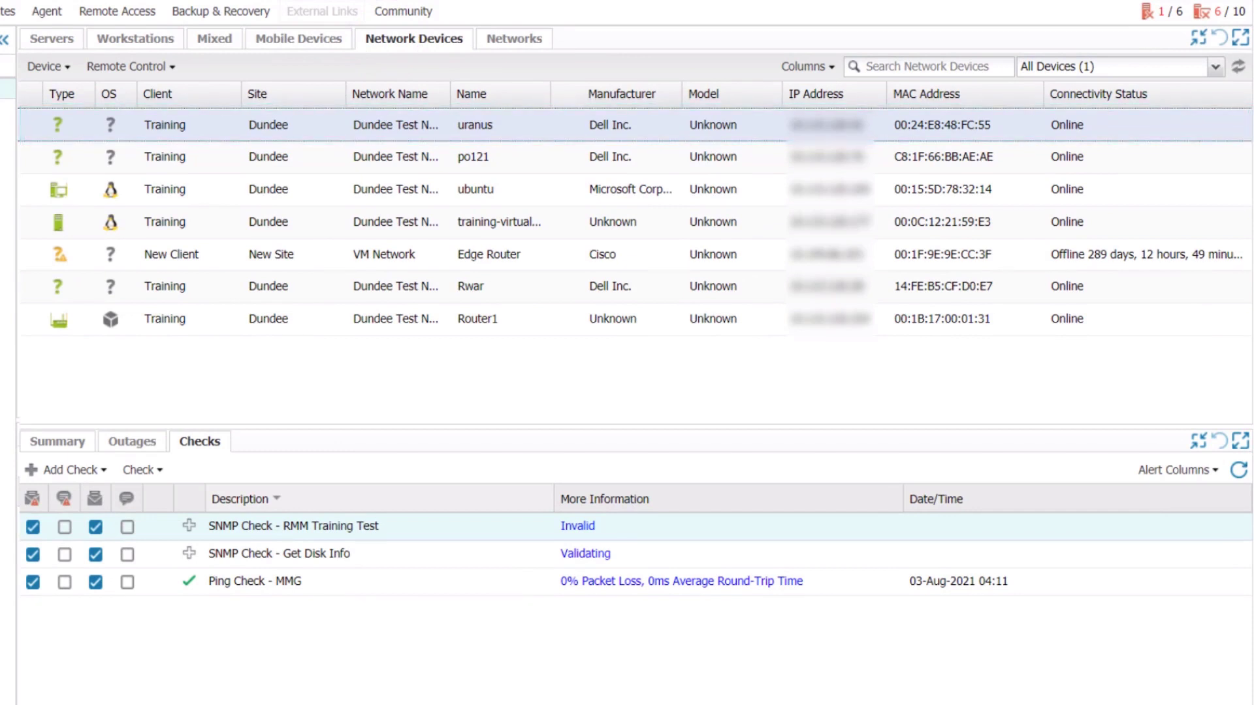
left_click(370, 554, "ctrl")
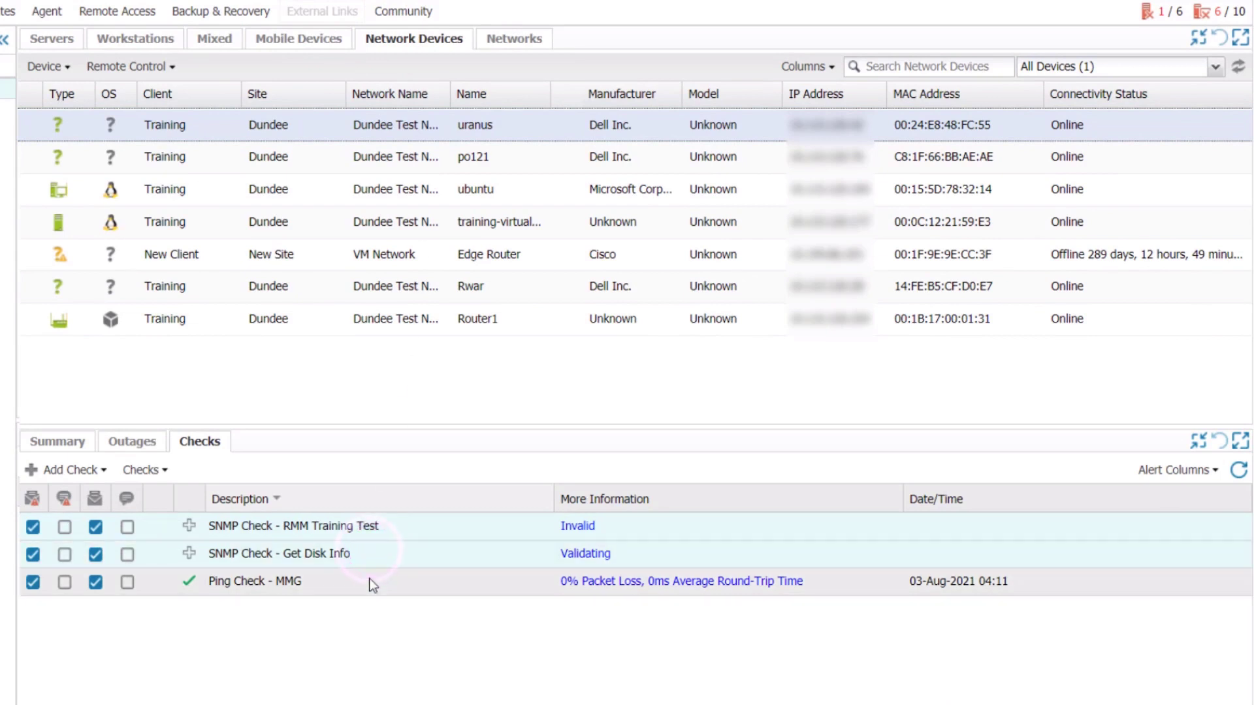
left_click(369, 581, "ctrl")
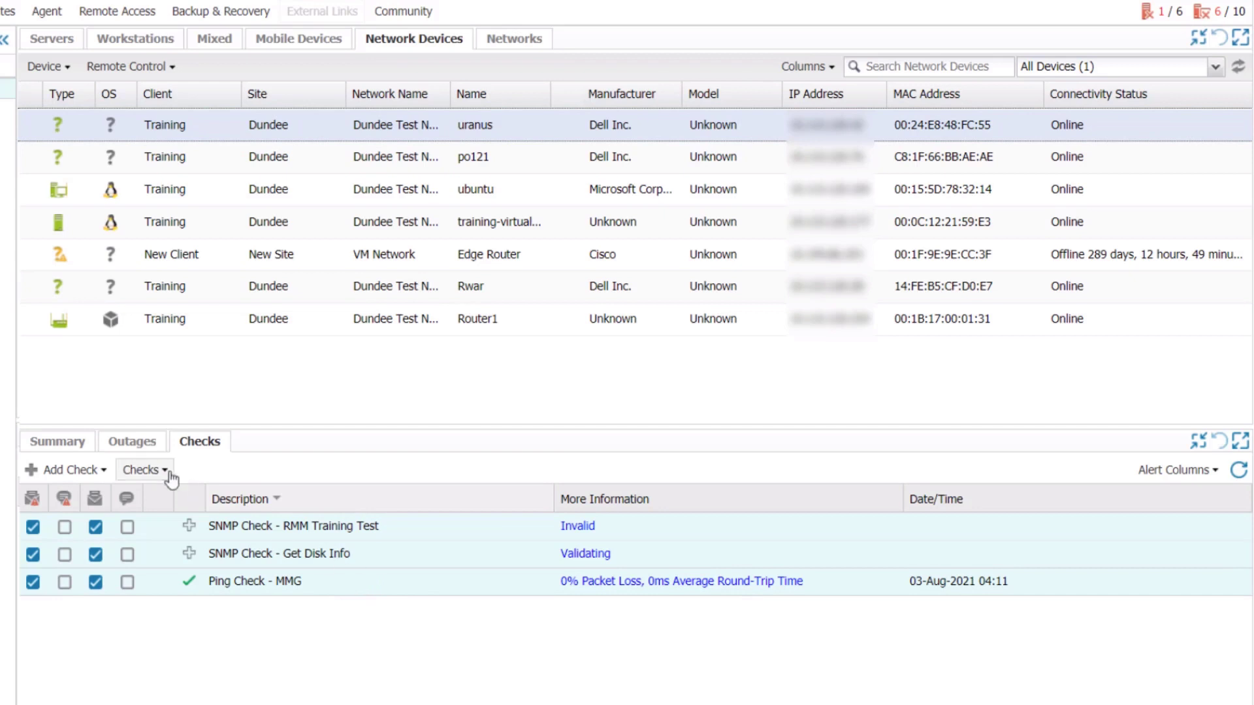
left_click(162, 470)
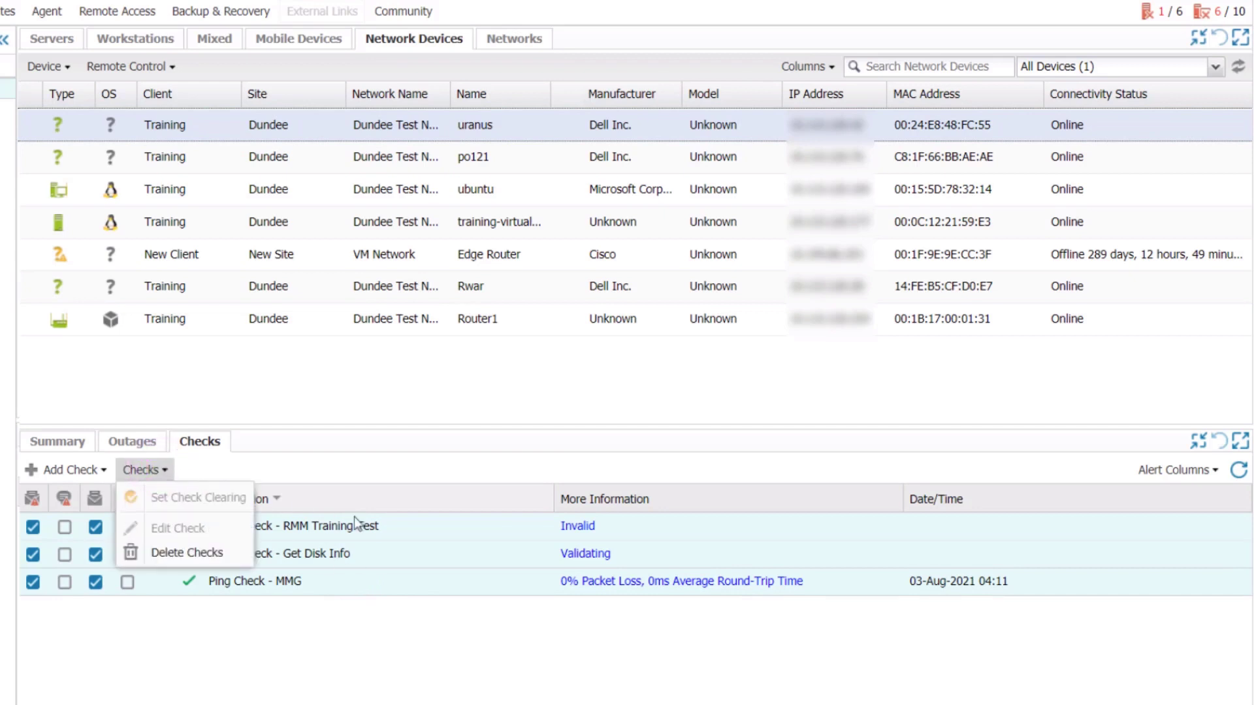
left_click(415, 533)
Delete SNMP Check - RMM Training Test from uranus, confirming with the password.
right_click(416, 532)
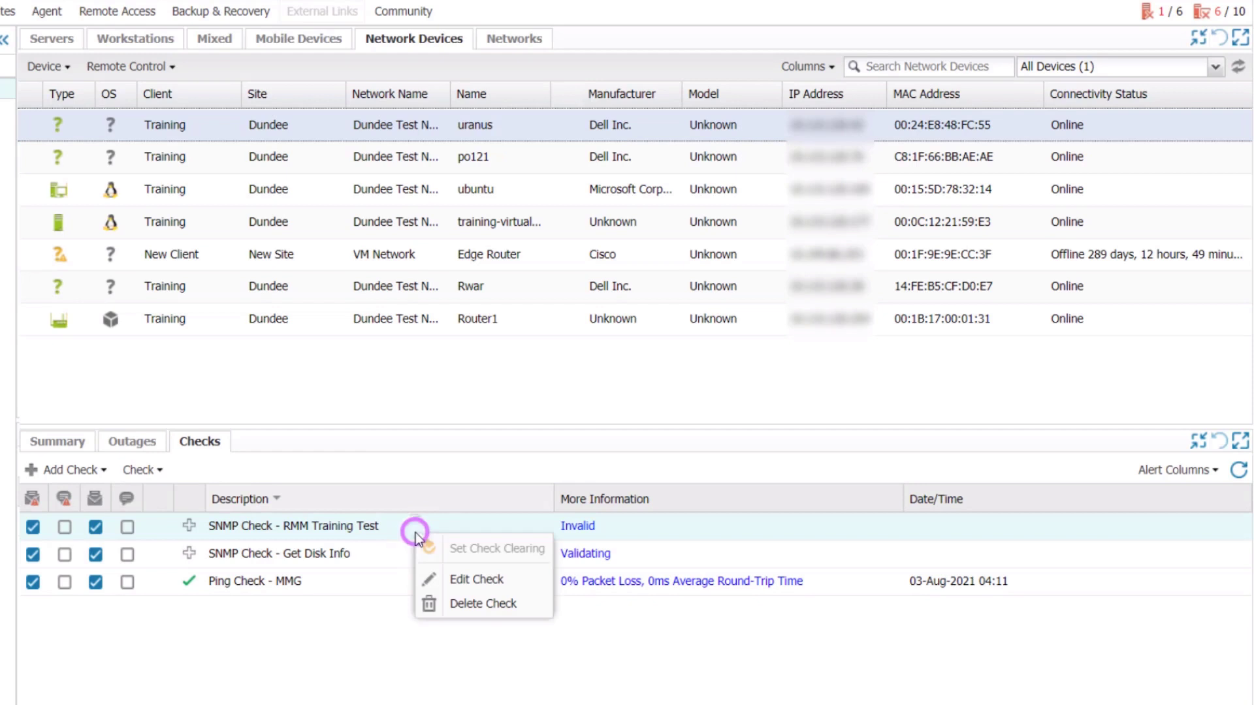
left_click(459, 608)
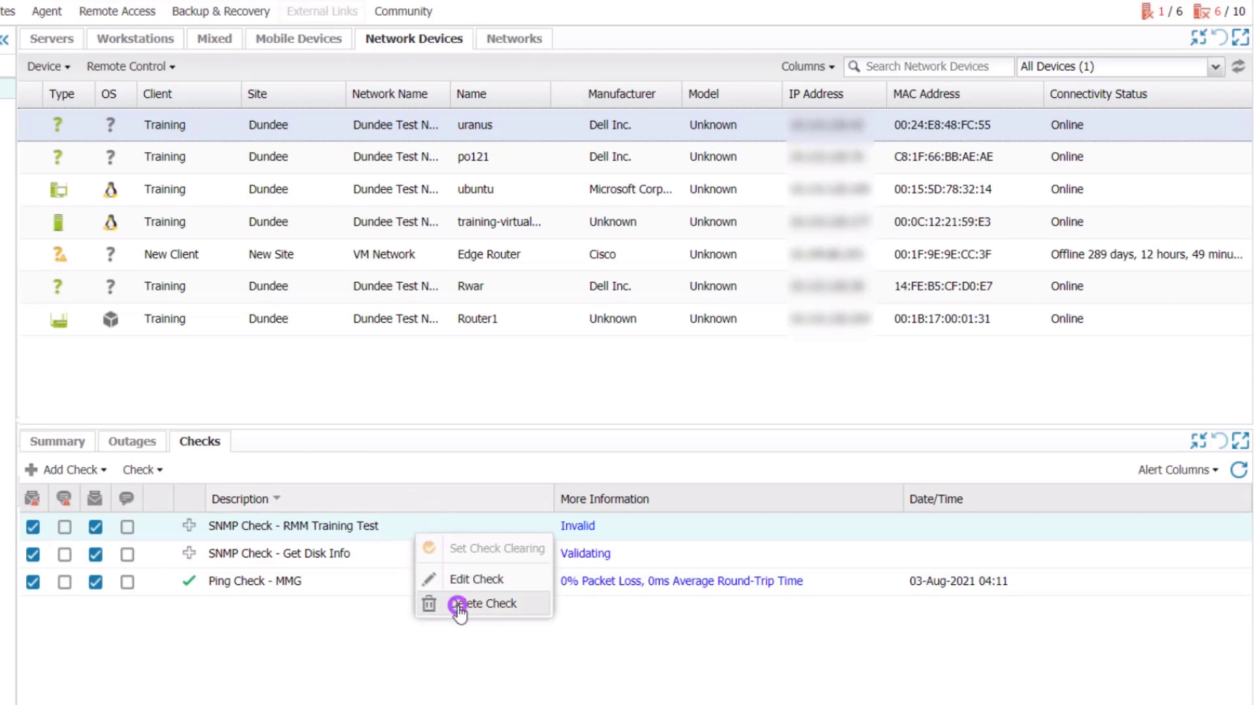
left_click(493, 443)
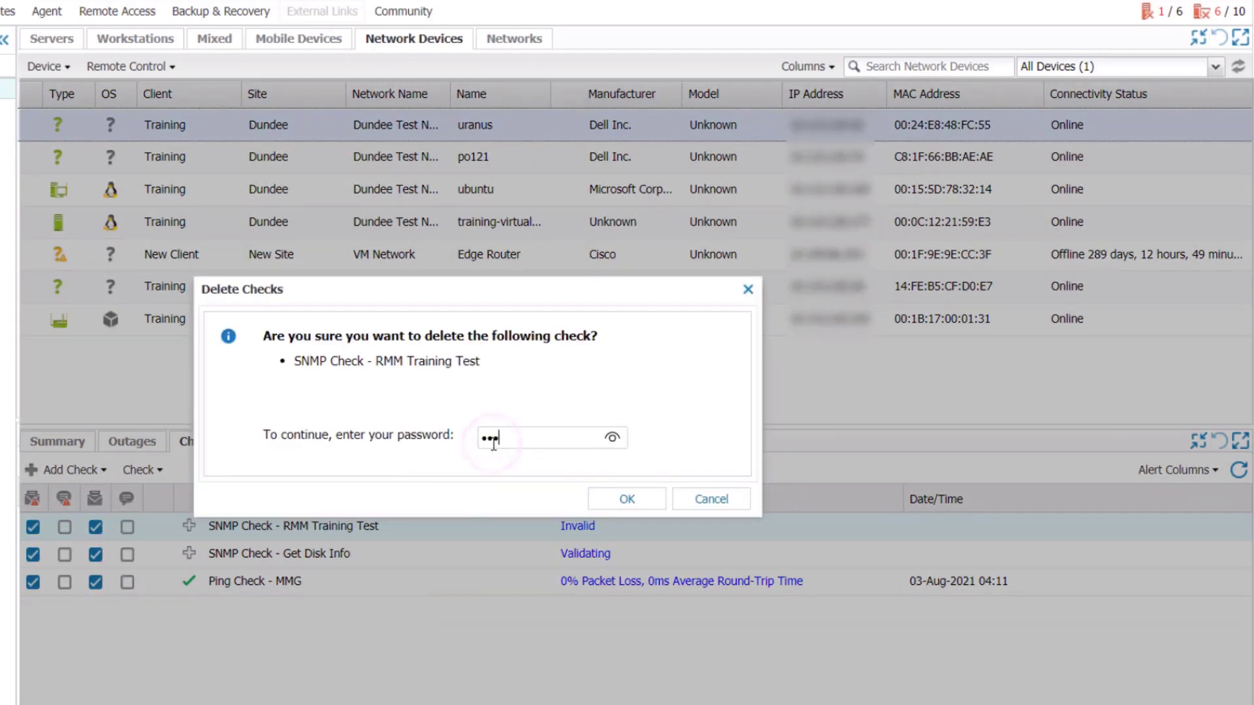
type("•••••••••")
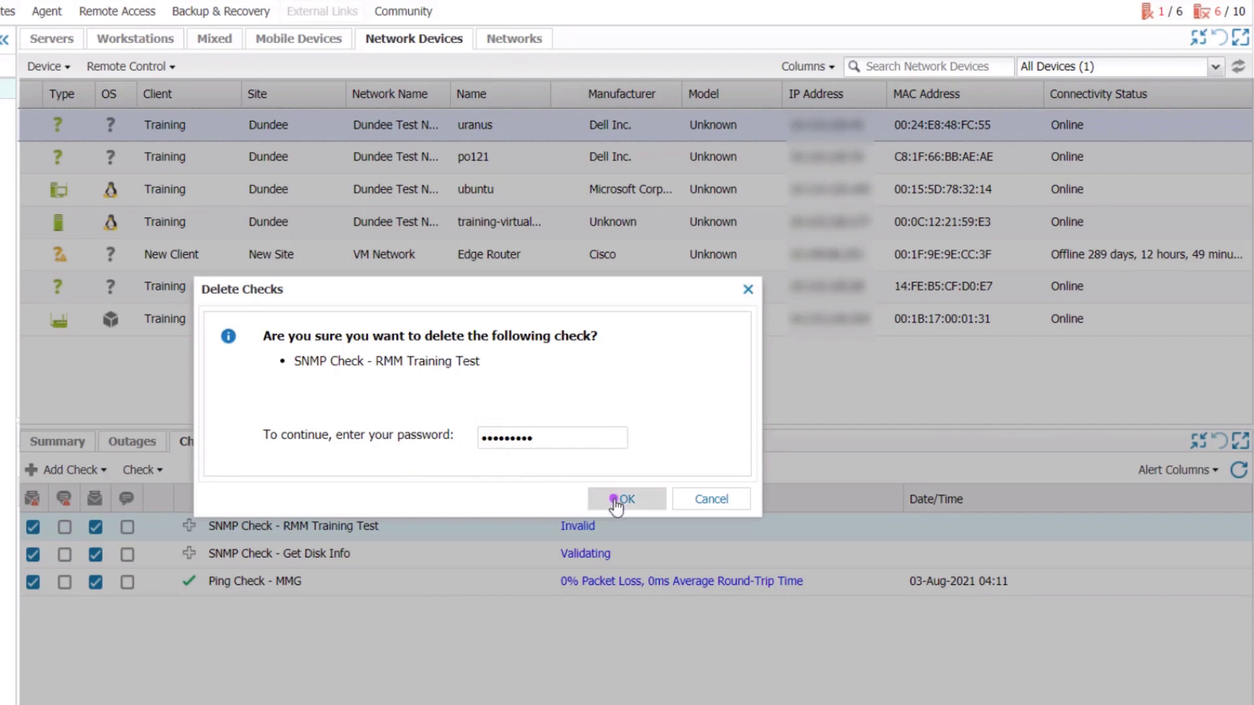
left_click(620, 505)
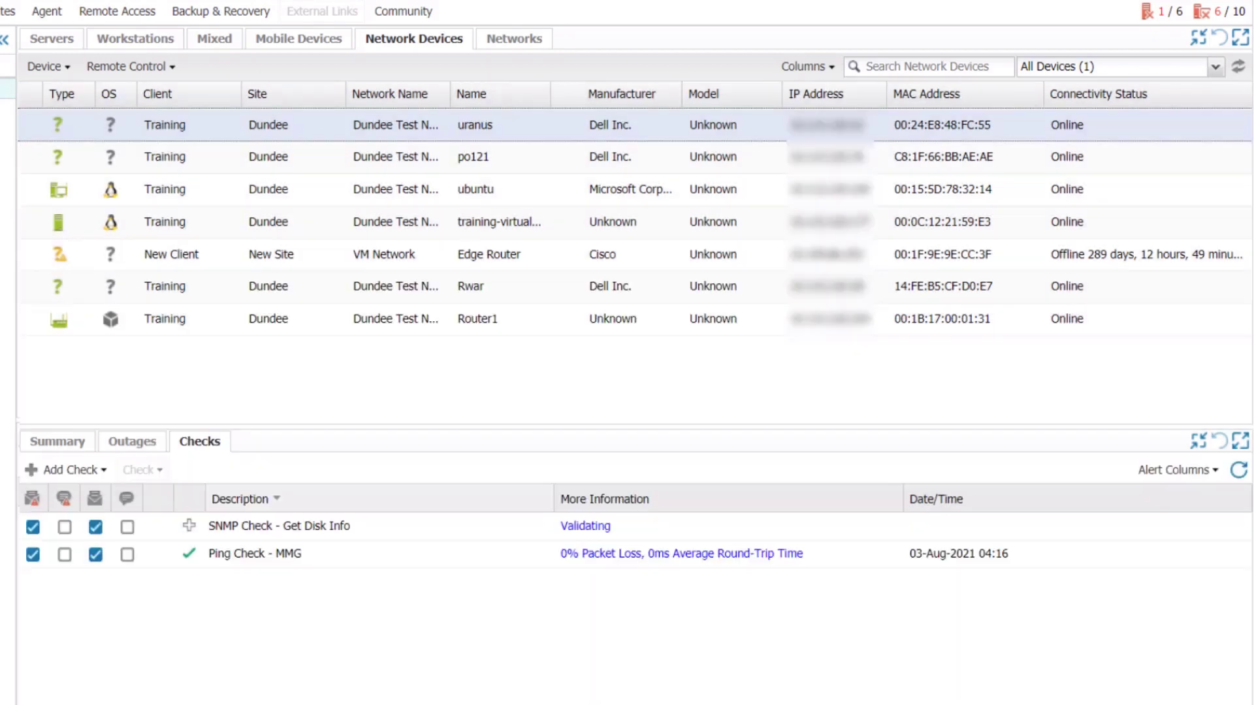